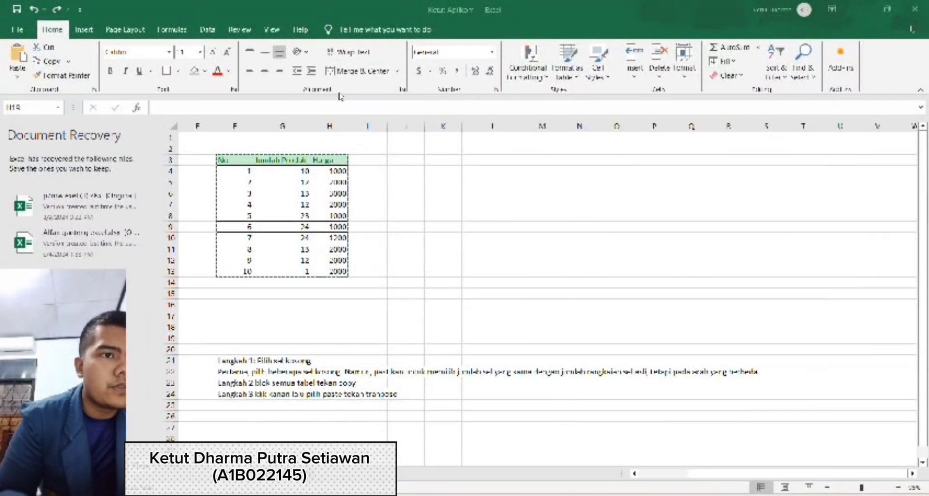
- Paste the copied product table F3:H13 transposed at K6, and widen column K to fit its row labels
{"action": "left_click", "coordinate": [303, 161]}
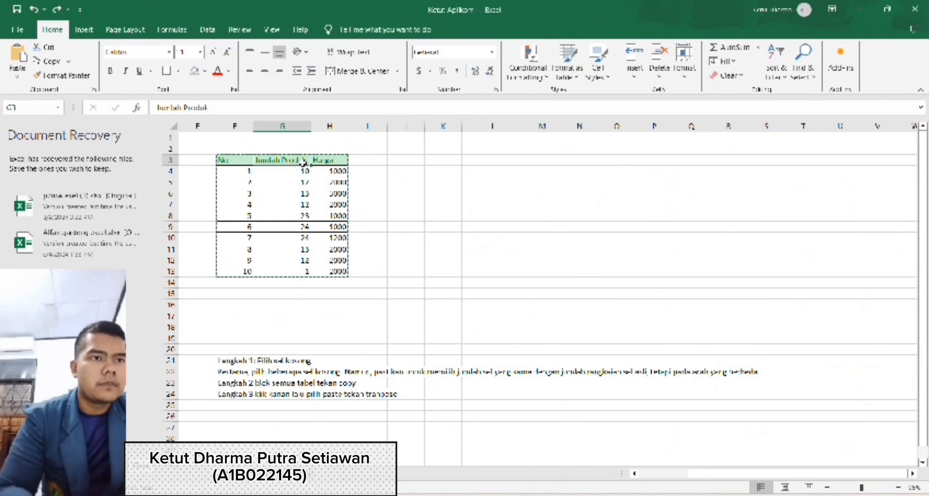
{"action": "key", "text": "ctrl+a"}
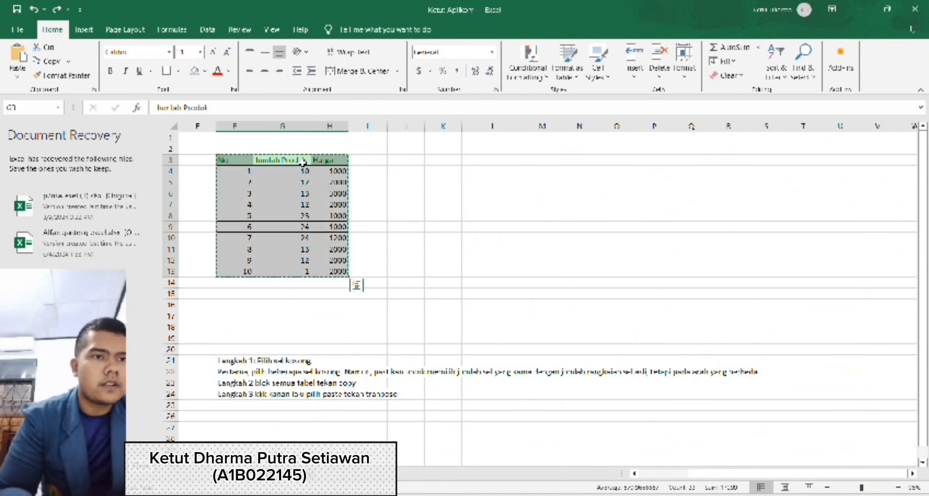
{"action": "left_click", "coordinate": [430, 191]}
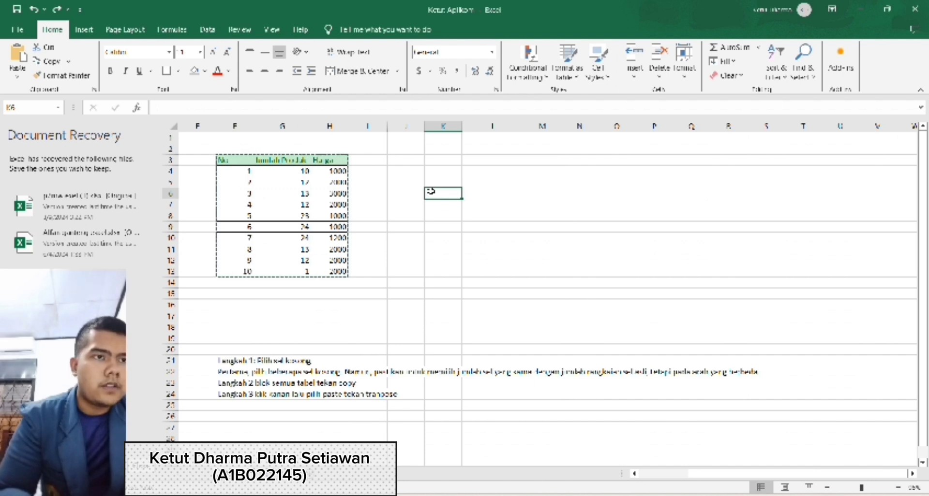
{"action": "left_click", "coordinate": [16, 80]}
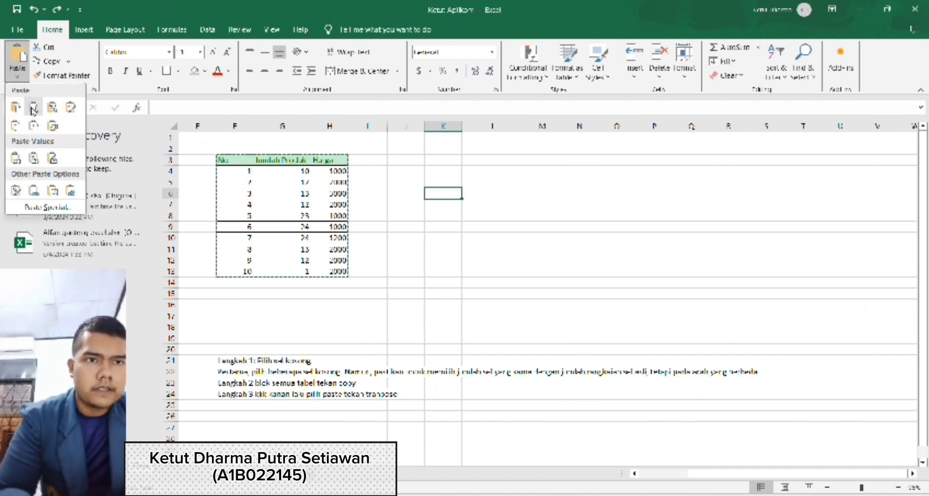
{"action": "left_click", "coordinate": [53, 127]}
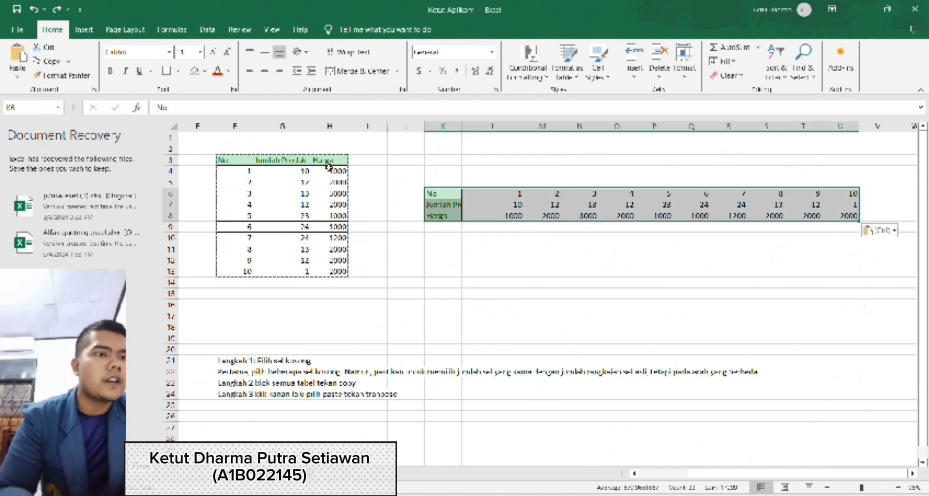
{"action": "left_click_drag", "start_coordinate": [462, 127], "coordinate": [498, 130]}
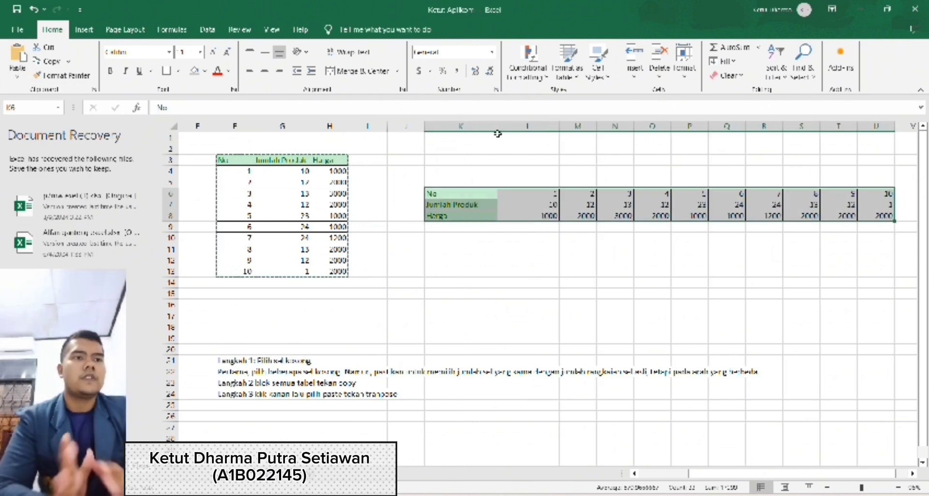
{"action": "left_click", "coordinate": [475, 239]}
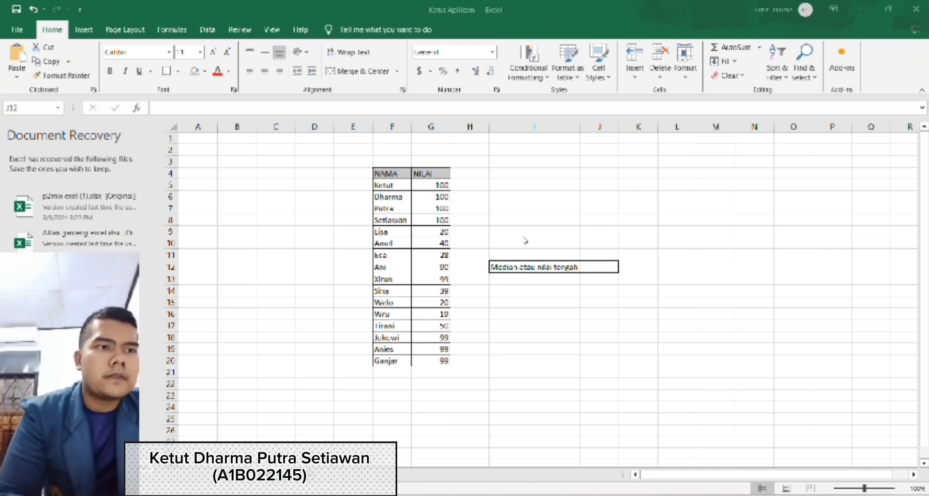
- Calculate the median of the NILAI scores in J12 with =MEDIAN(G5:G20)
{"action": "left_click", "coordinate": [599, 267]}
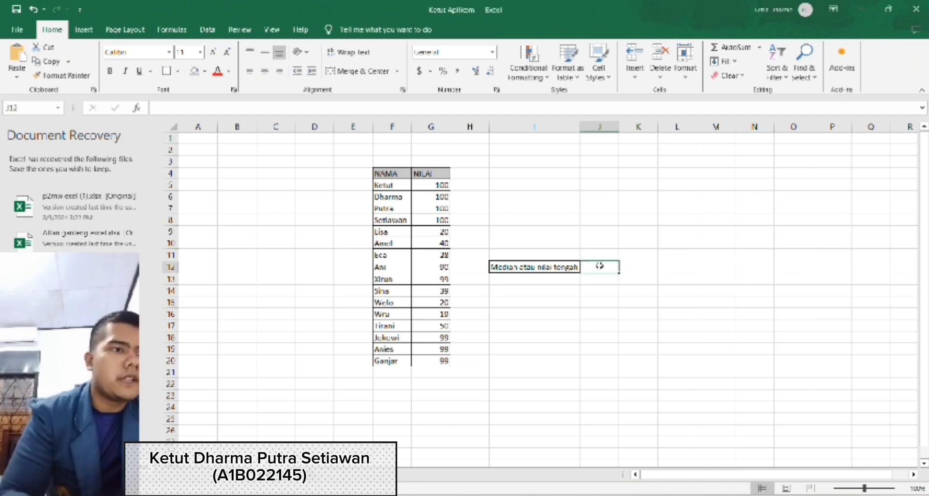
{"action": "type", "text": "="}
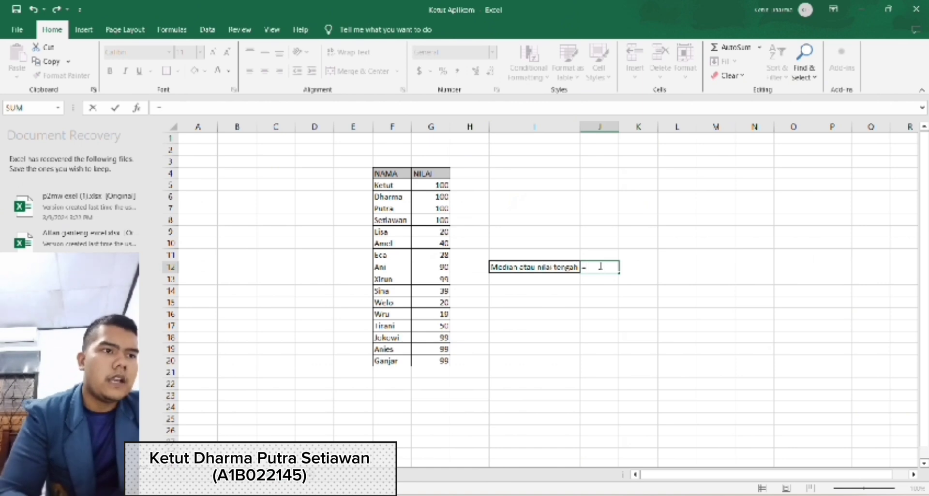
{"action": "type", "text": "med"}
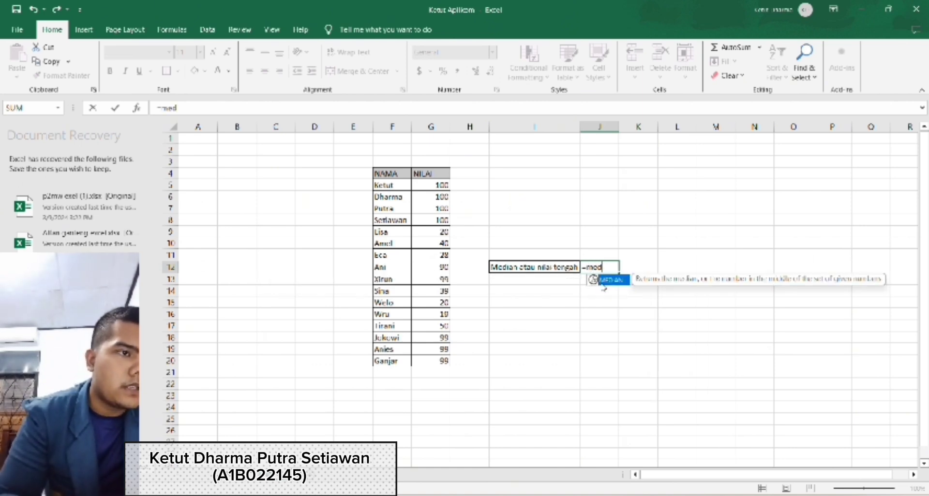
{"action": "double_click", "coordinate": [611, 281]}
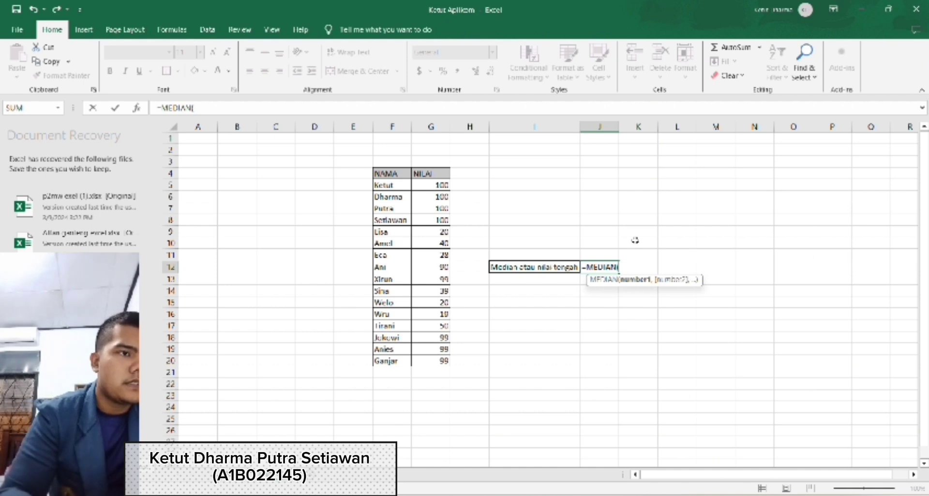
{"action": "left_click", "coordinate": [437, 186]}
{"action": "left_click_drag", "start_coordinate": [437, 186], "coordinate": [443, 365]}
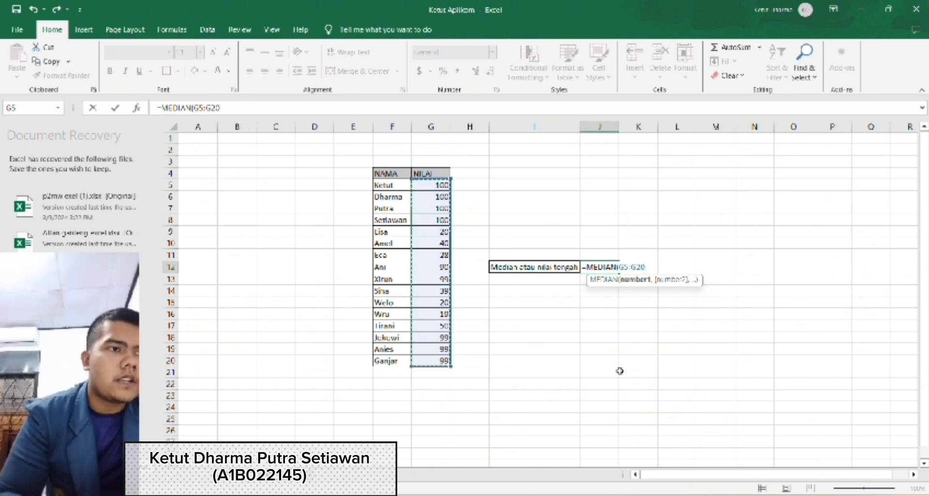
{"action": "key", "text": "Return"}
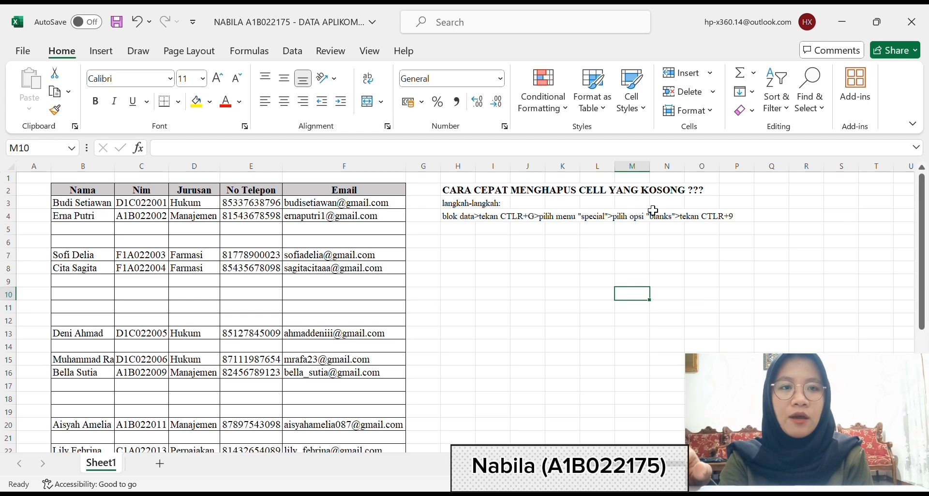
- Look through the student data table for blank rows between the records
{"action": "scroll", "coordinate": [399, 275], "scroll_direction": "down", "scroll_amount": 2}
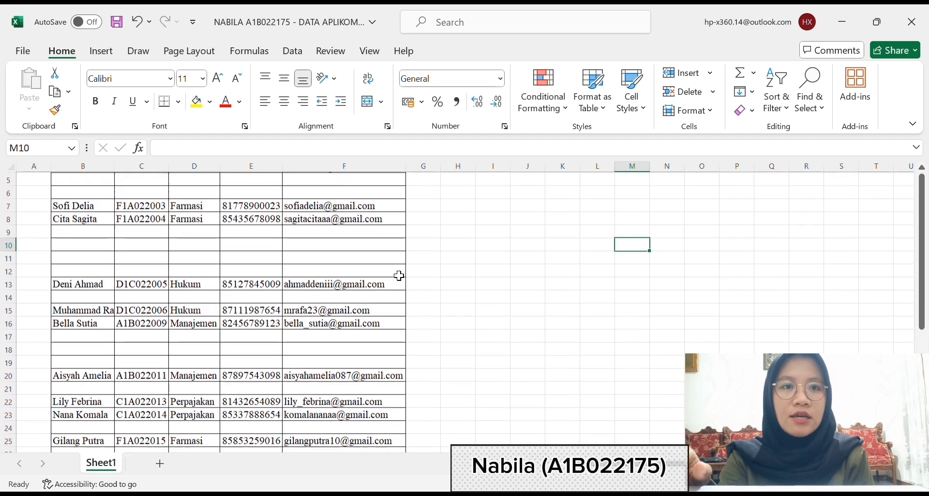
{"action": "scroll", "coordinate": [398, 275], "scroll_direction": "down", "scroll_amount": 3}
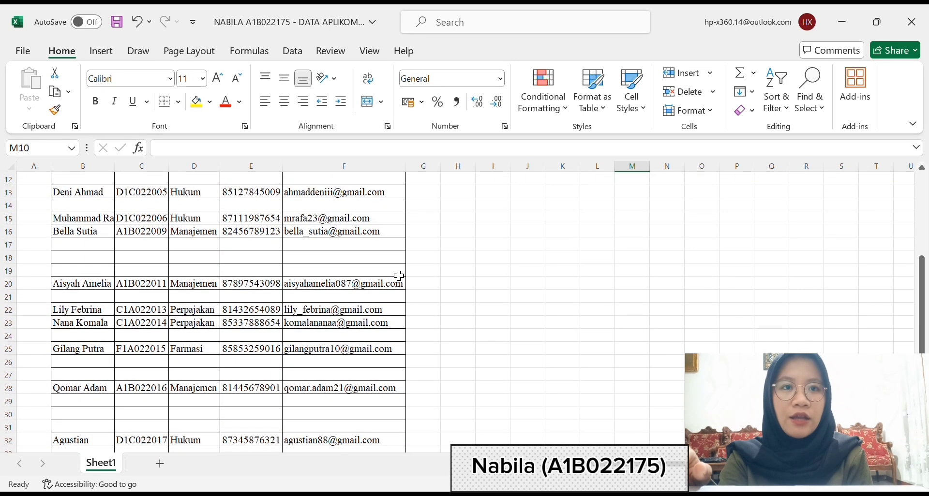
{"action": "scroll", "coordinate": [399, 276], "scroll_direction": "down", "scroll_amount": 2}
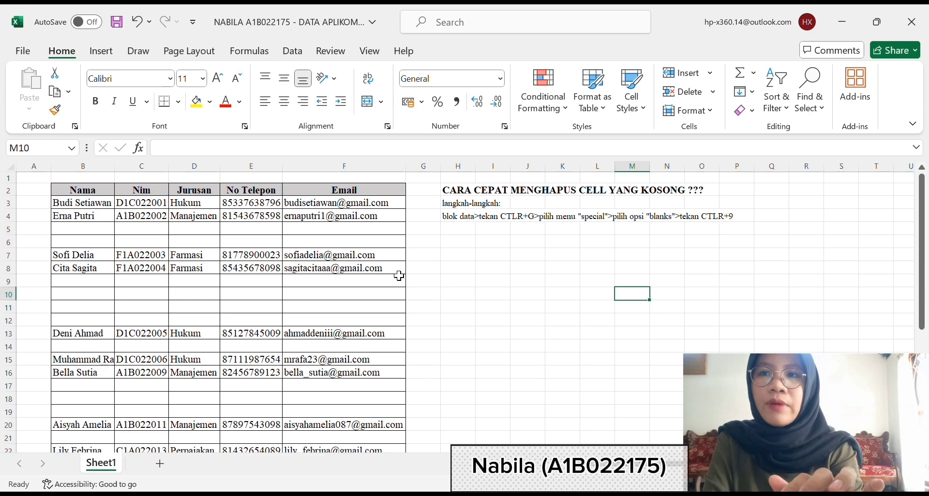
{"action": "scroll", "coordinate": [399, 276], "scroll_direction": "down", "scroll_amount": 3}
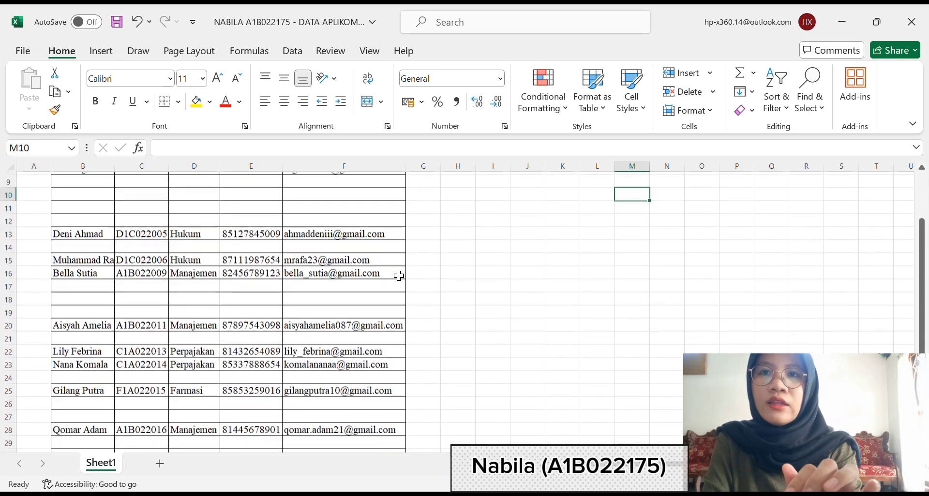
{"action": "scroll", "coordinate": [399, 276], "scroll_direction": "down", "scroll_amount": 1}
{"action": "scroll", "coordinate": [399, 276], "scroll_direction": "down", "scroll_amount": 3}
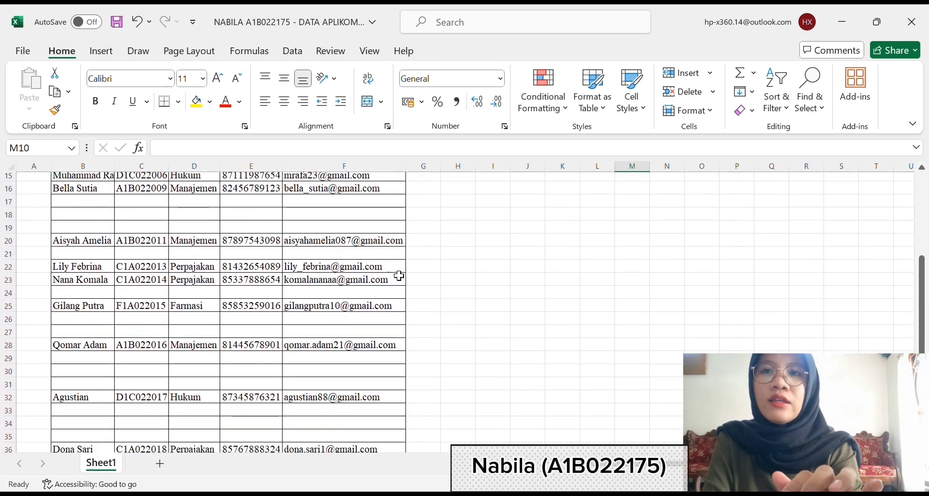
{"action": "scroll", "coordinate": [399, 276], "scroll_direction": "up", "scroll_amount": 3}
{"action": "scroll", "coordinate": [399, 276], "scroll_direction": "up", "scroll_amount": 4}
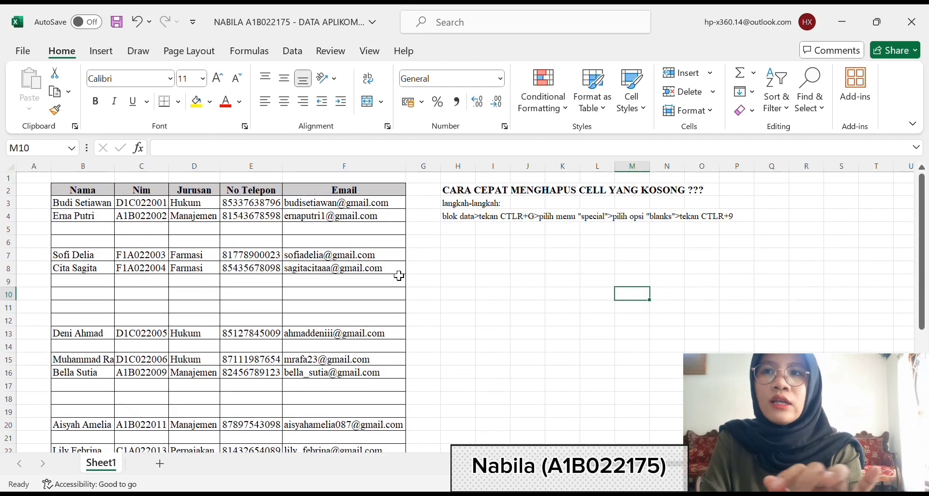
- Select the blank cells within the student data table using Go To Special with the Blanks option, and hide their rows
{"action": "left_click_drag", "start_coordinate": [96, 191], "coordinate": [317, 381]}
{"action": "scroll", "coordinate": [317, 381], "scroll_direction": "up", "scroll_amount": 7}
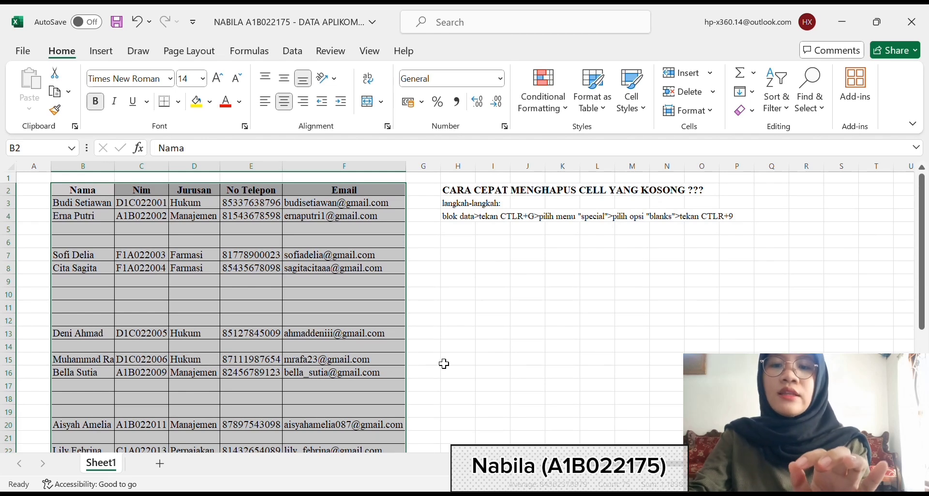
{"action": "key", "text": "ctrl+g"}
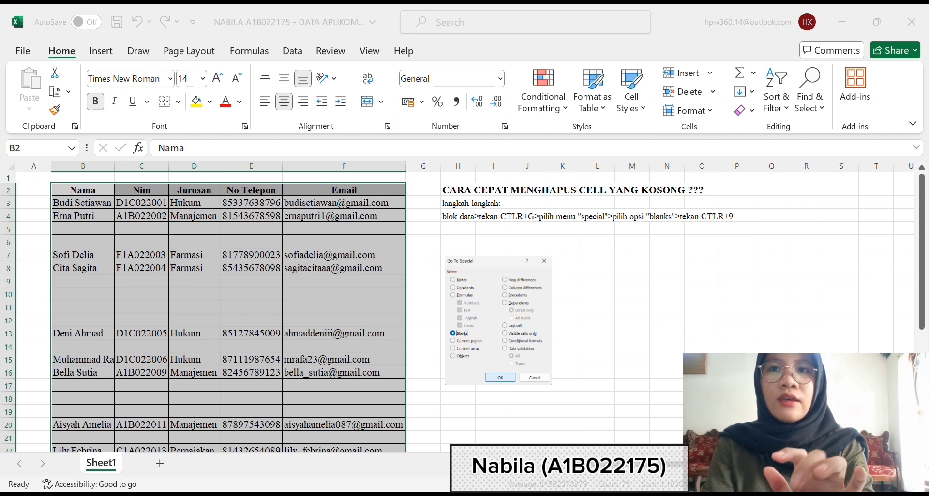
{"action": "key", "text": "Return"}
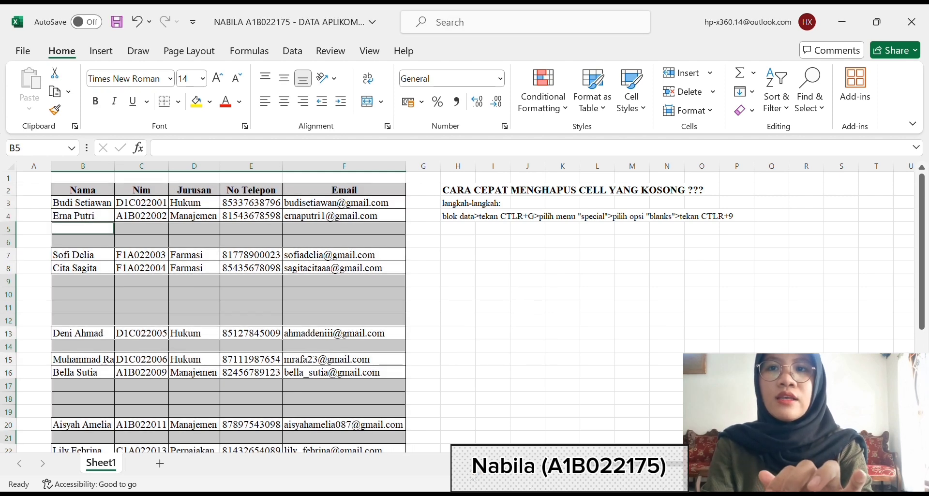
{"action": "scroll", "coordinate": [461, 397], "scroll_direction": "down", "scroll_amount": 3}
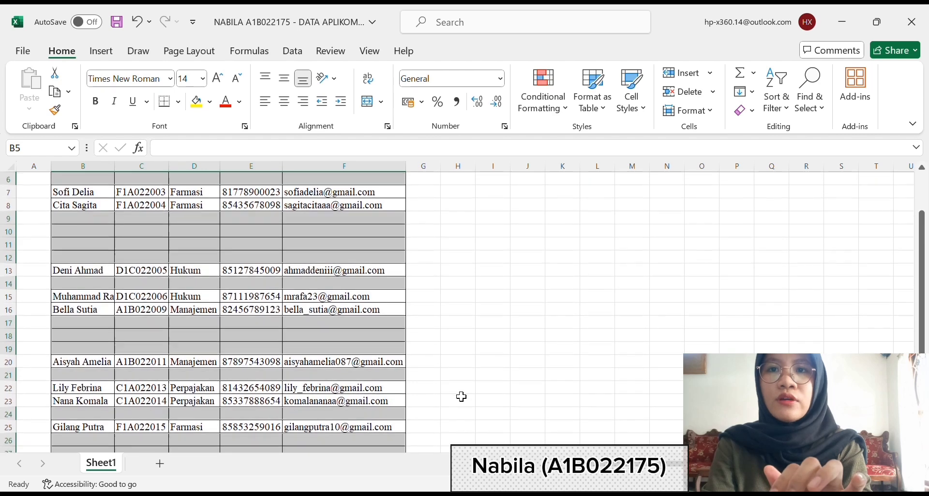
{"action": "scroll", "coordinate": [462, 396], "scroll_direction": "up", "scroll_amount": 4}
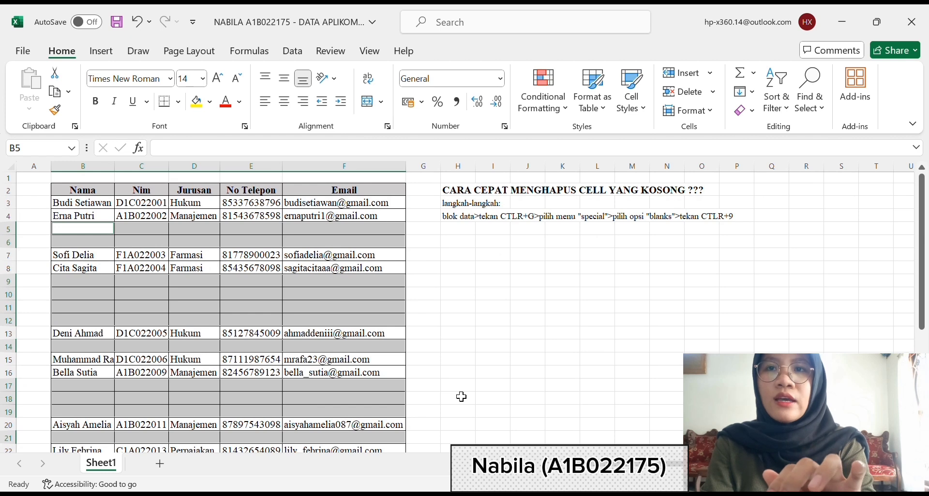
{"action": "key", "text": "ctrl+9"}
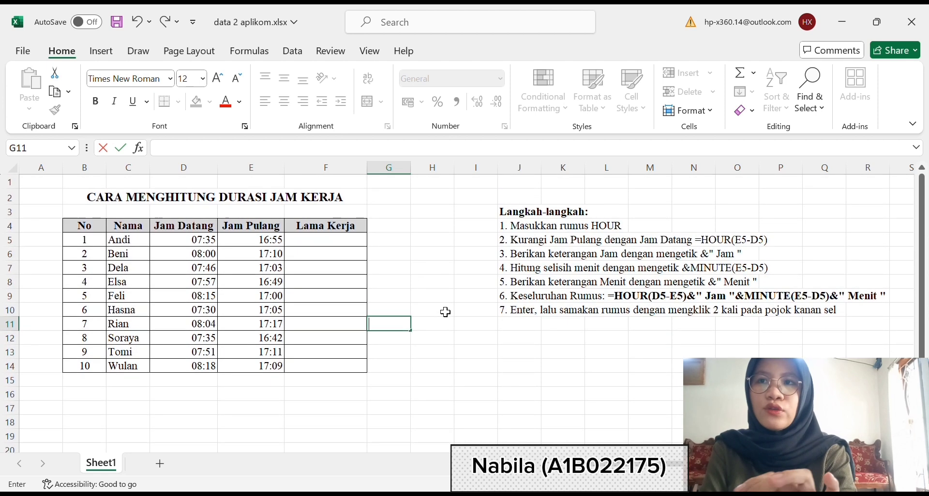
{"action": "left_click", "coordinate": [381, 269]}
{"action": "left_click", "coordinate": [143, 233]}
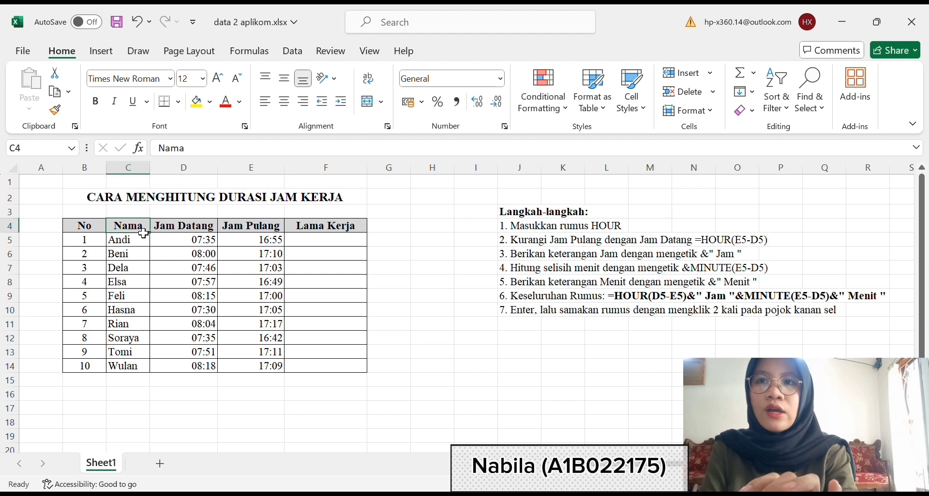
{"action": "left_click", "coordinate": [187, 231]}
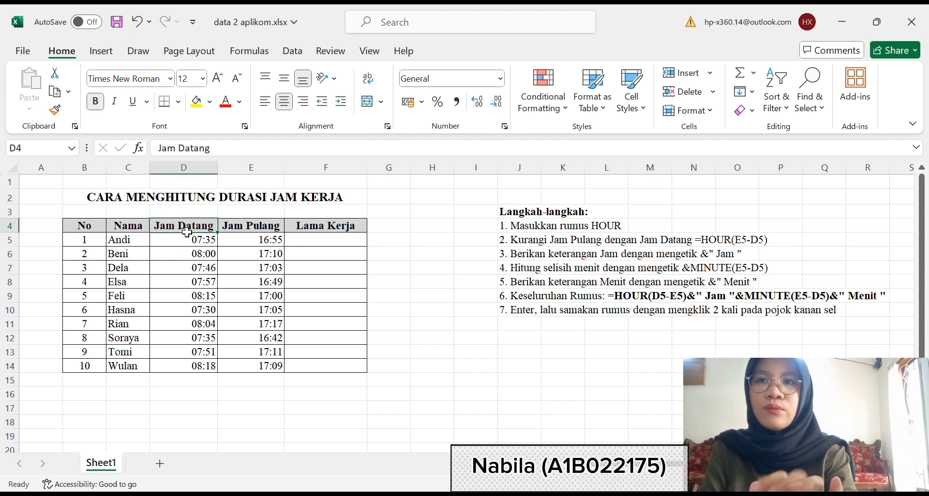
{"action": "left_click", "coordinate": [250, 231]}
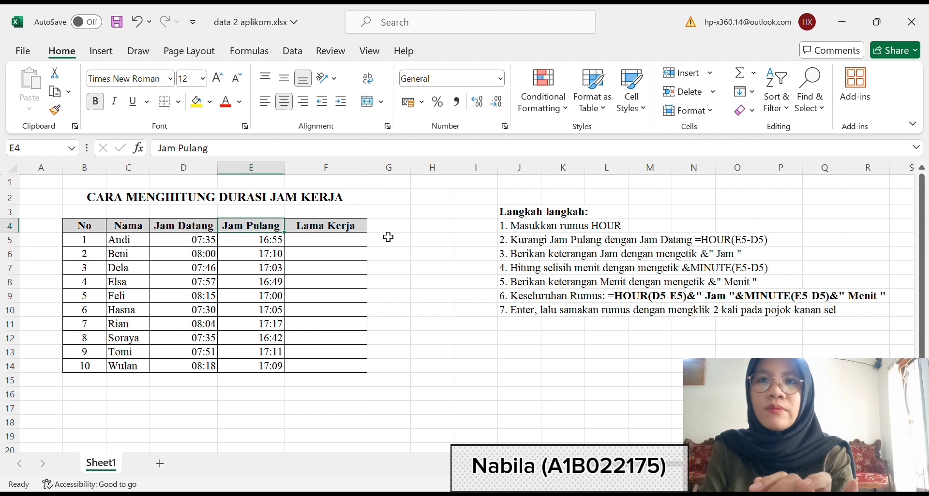
- Begin the duration formula in F5 under Lama Kerja with =HOUR(E5-D5)&" Jam "
{"action": "left_click", "coordinate": [319, 247]}
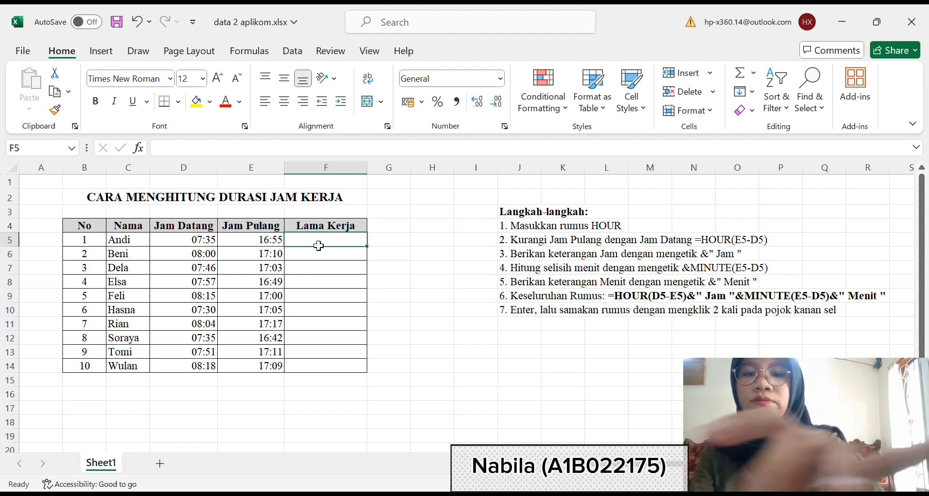
{"action": "type", "text": "=ho"}
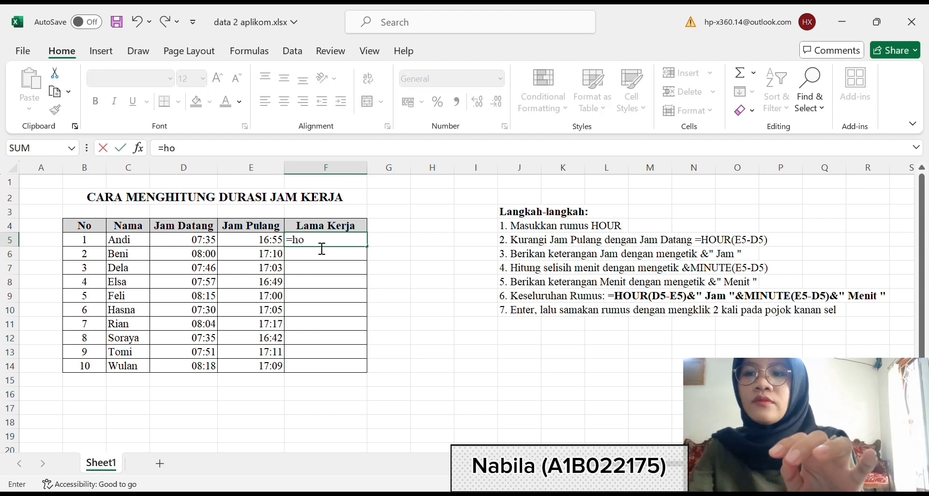
{"action": "key", "text": "Tab"}
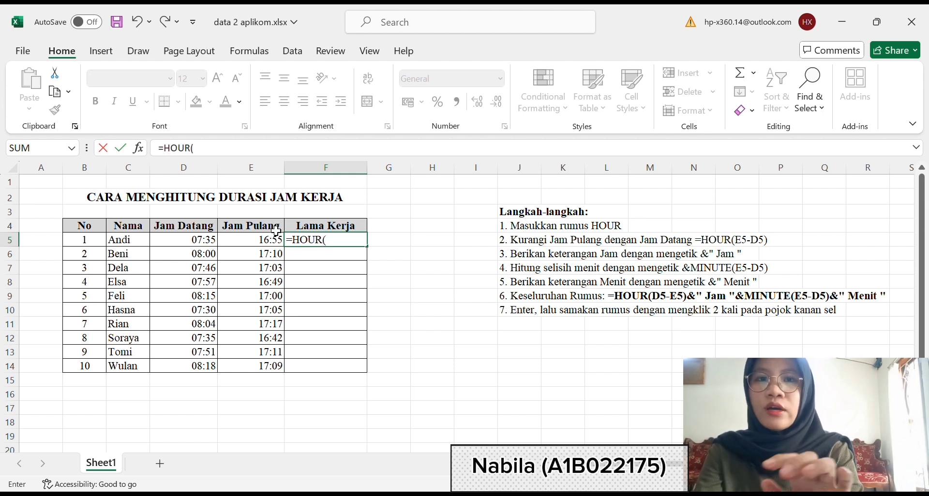
{"action": "left_click", "coordinate": [262, 243]}
{"action": "type", "text": "-"}
{"action": "left_click", "coordinate": [200, 246]}
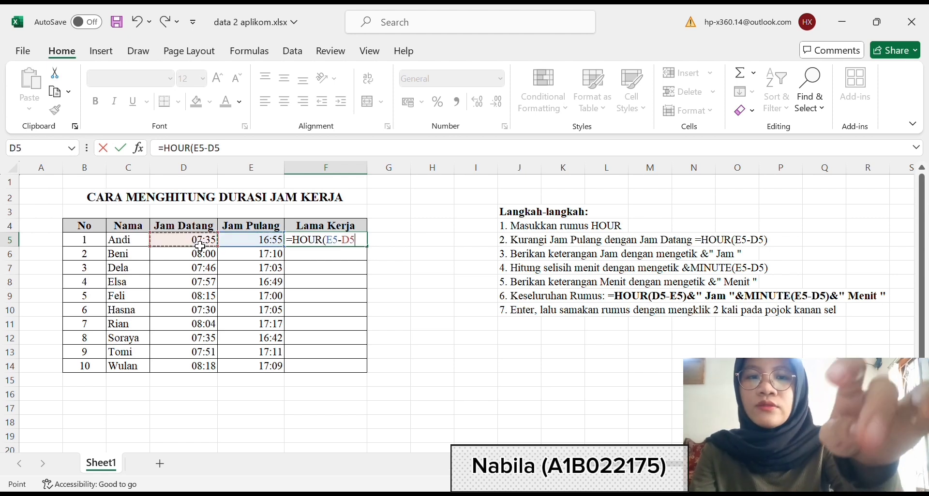
{"action": "type", "text": ")"}
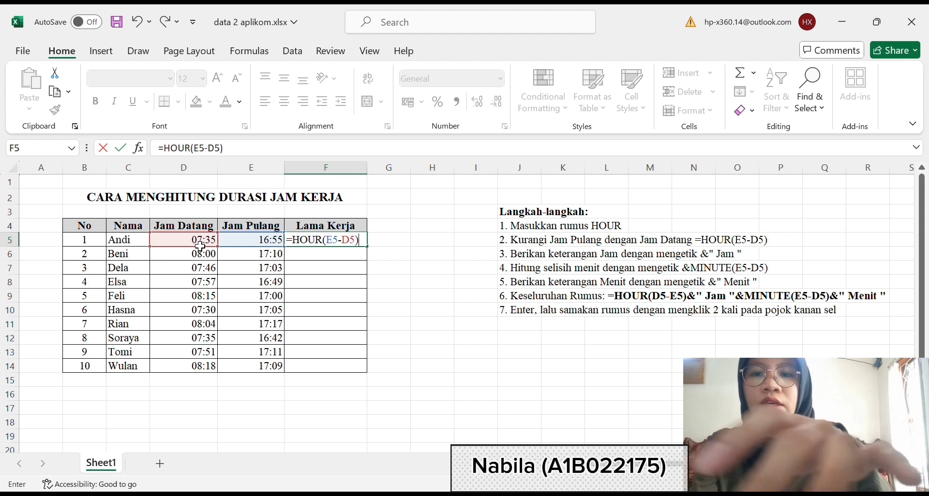
{"action": "type", "text": "&"}
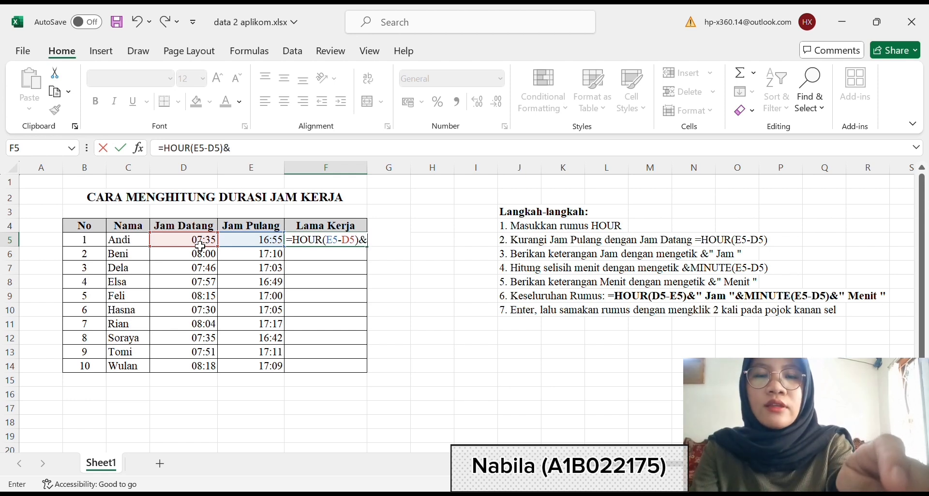
{"action": "type", "text": "\""}
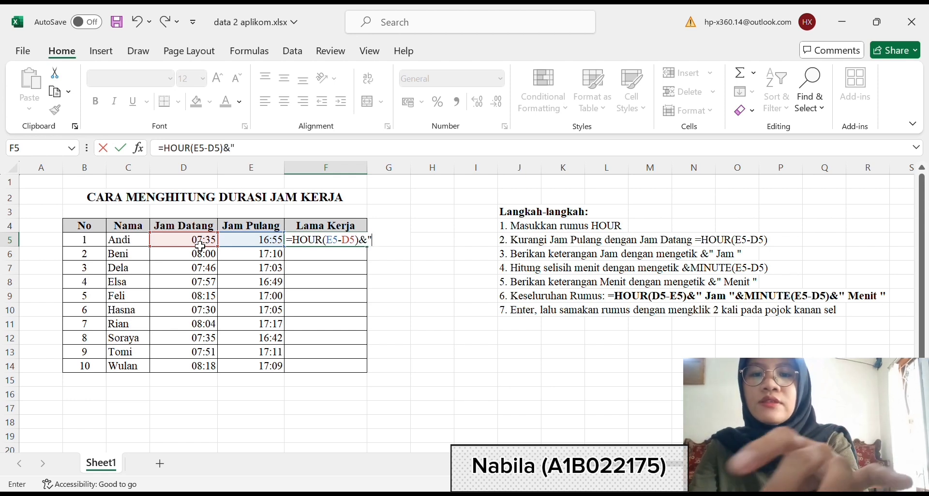
{"action": "type", "text": " Jam"}
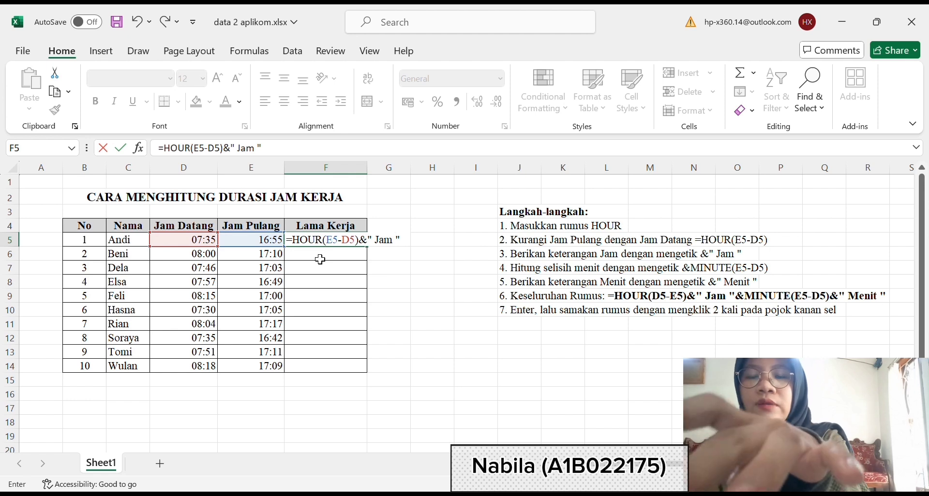
- Extend the F5 formula with &MINUTE(E5-D5)&" Menit " and enter it
{"action": "type", "text": "&"}
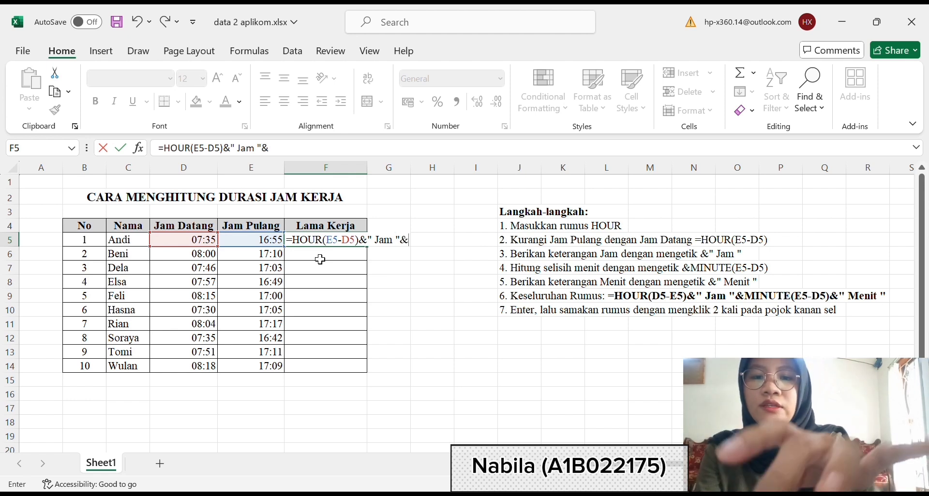
{"action": "type", "text": "min"}
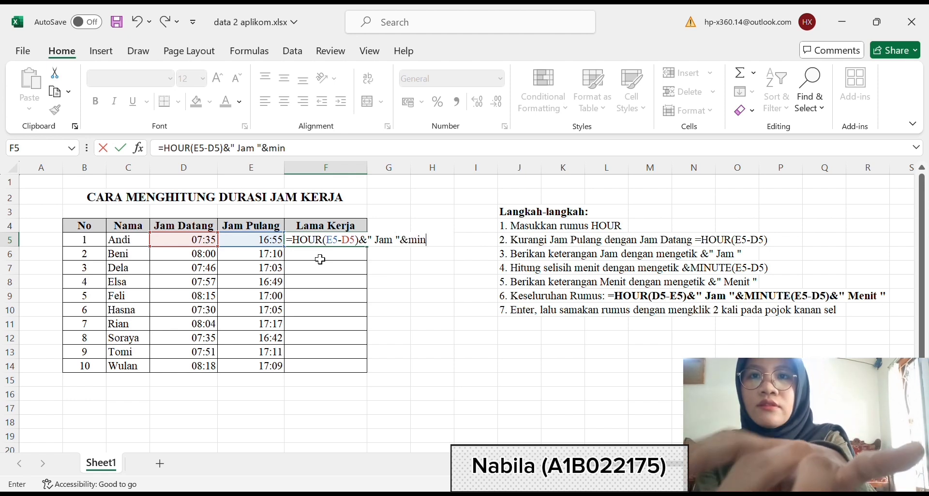
{"action": "type", "text": "u"}
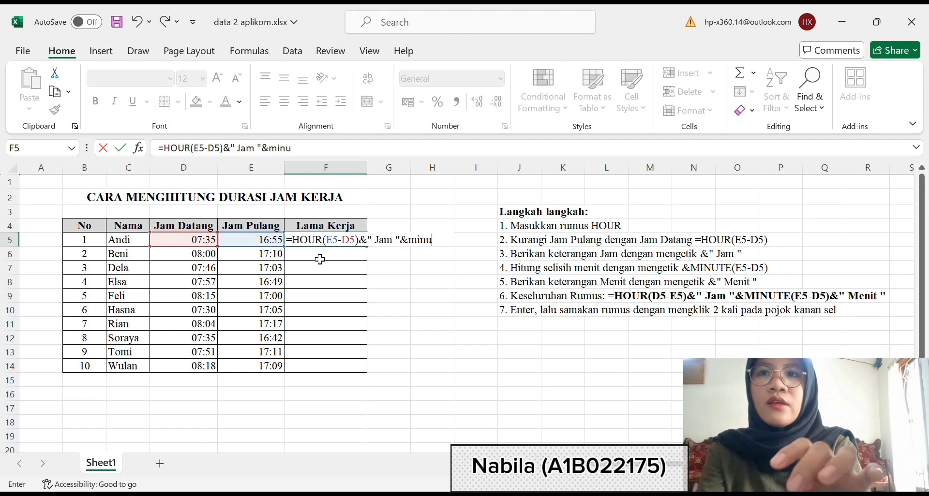
{"action": "key", "text": "Tab"}
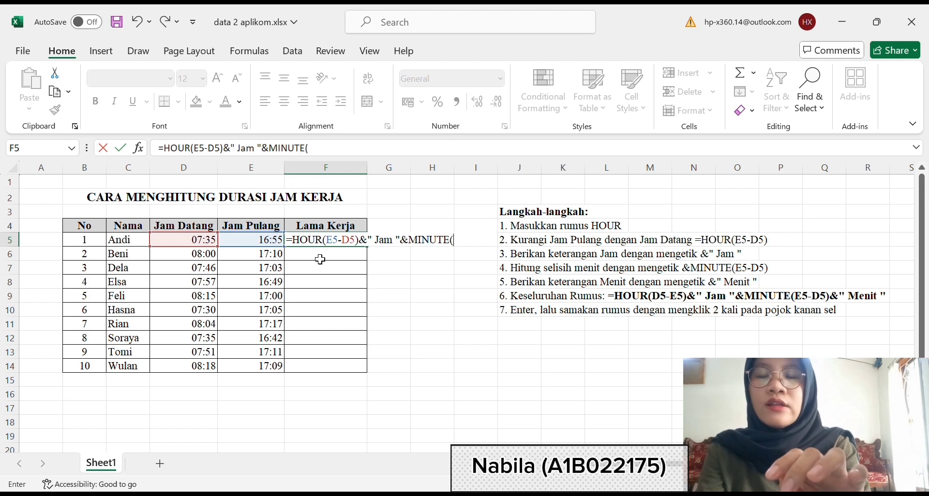
{"action": "left_click", "coordinate": [274, 247]}
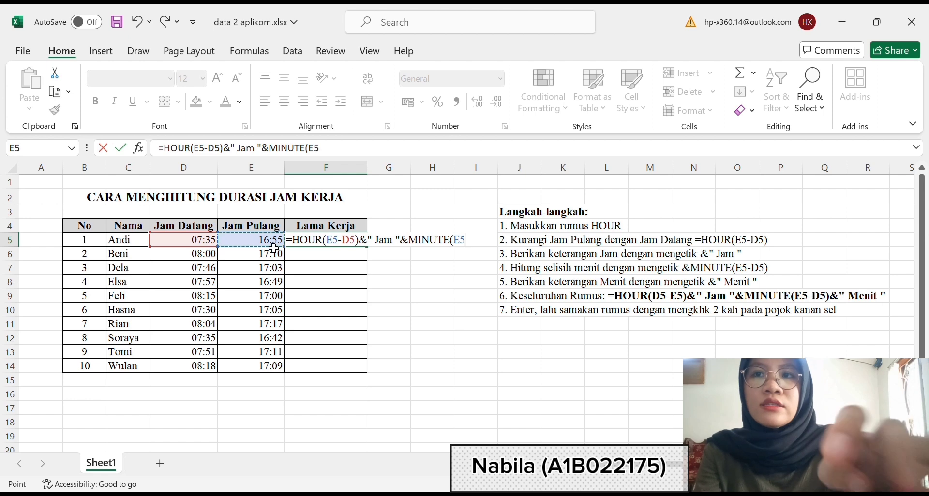
{"action": "type", "text": "-"}
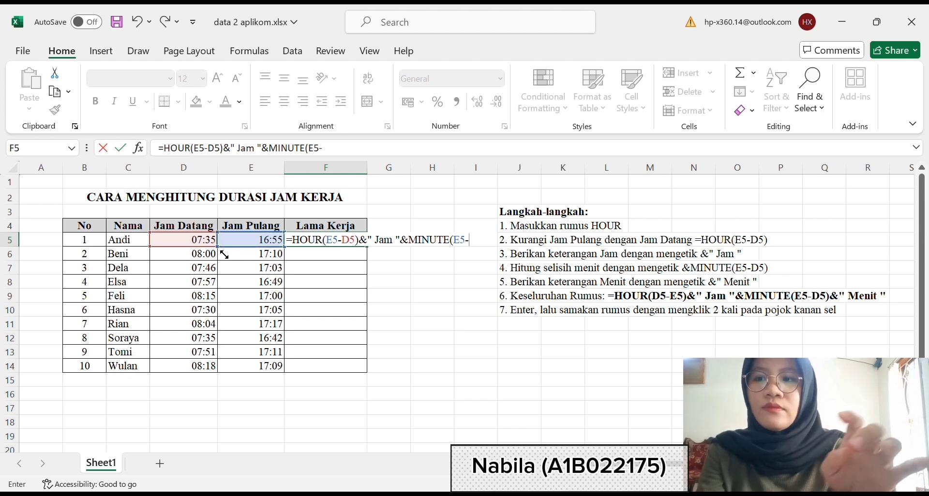
{"action": "left_click", "coordinate": [206, 243]}
{"action": "type", "text": ")"}
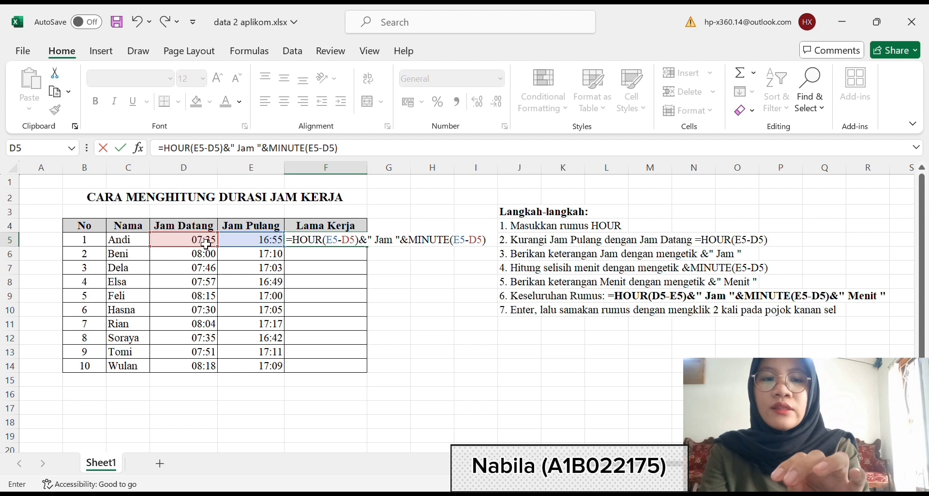
{"action": "type", "text": "&\""}
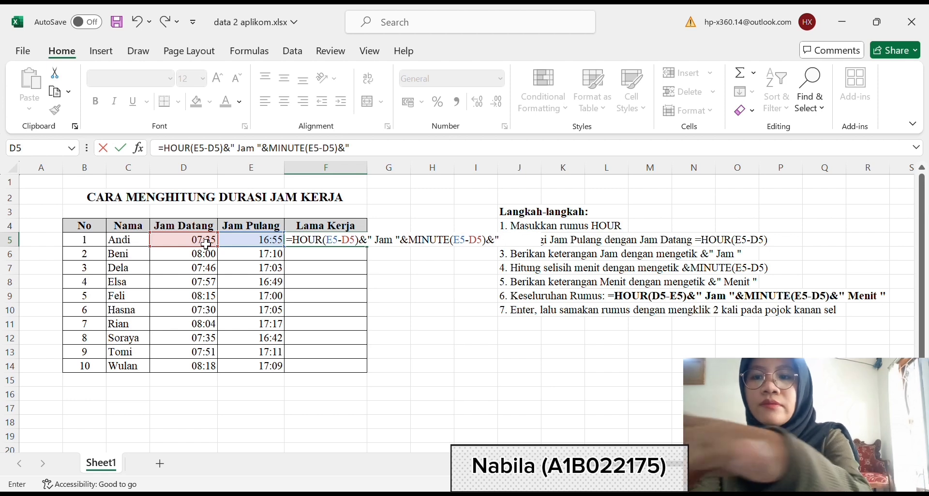
{"action": "type", "text": "    Men"}
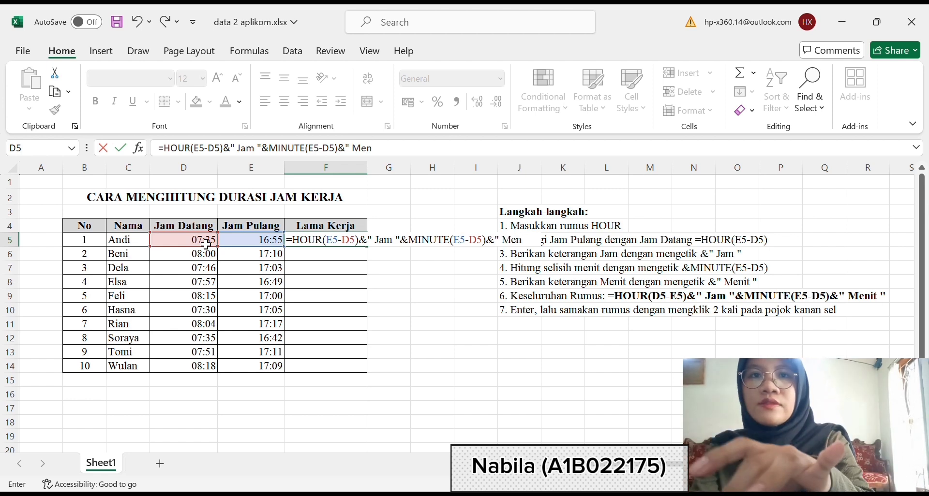
{"action": "type", "text": "it "}
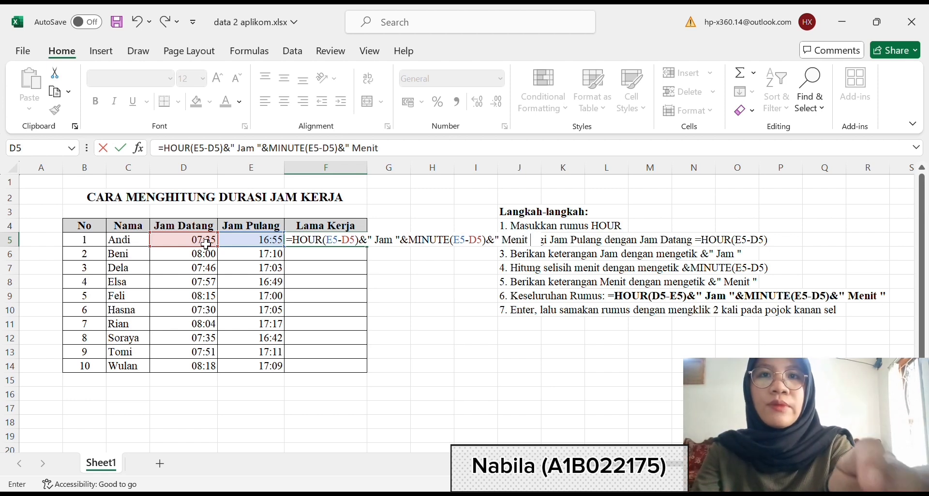
{"action": "type", "text": "\""}
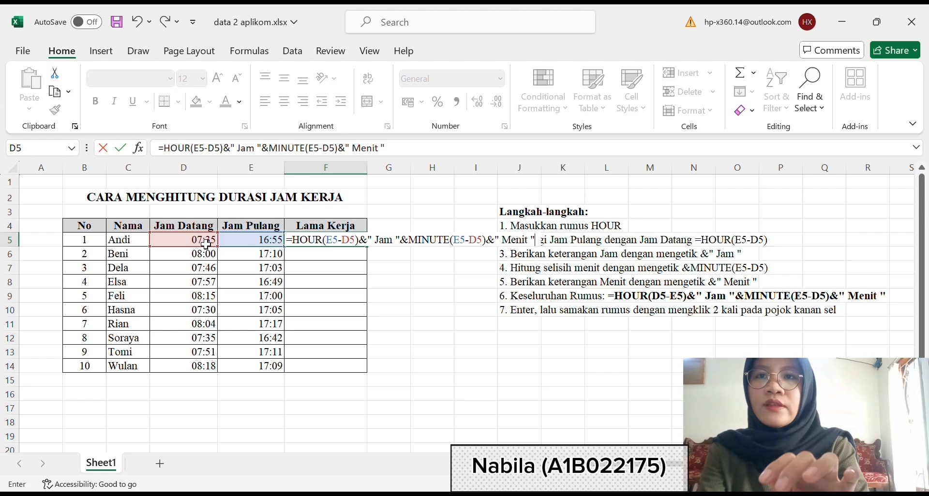
{"action": "key", "text": "Return"}
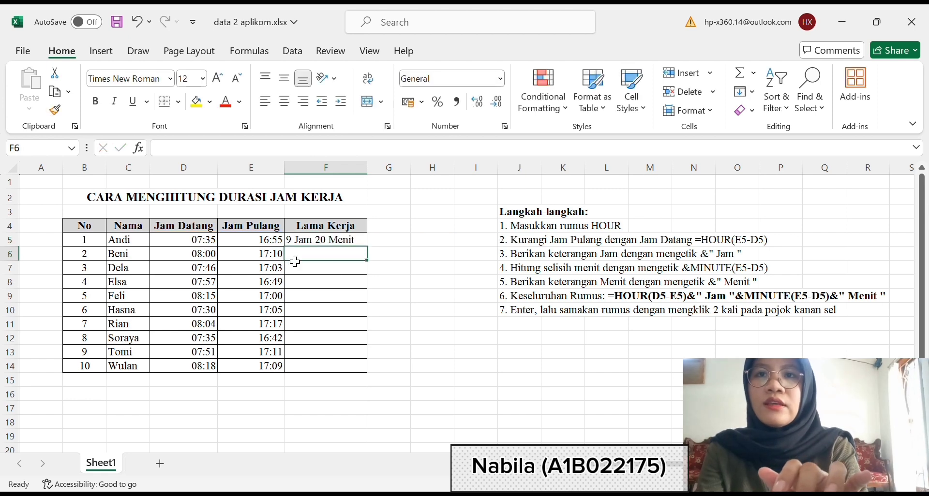
- Fill the working-duration formula from F5 down to F14 for all the remaining employees
{"action": "left_click", "coordinate": [361, 242]}
{"action": "double_click", "coordinate": [371, 250]}
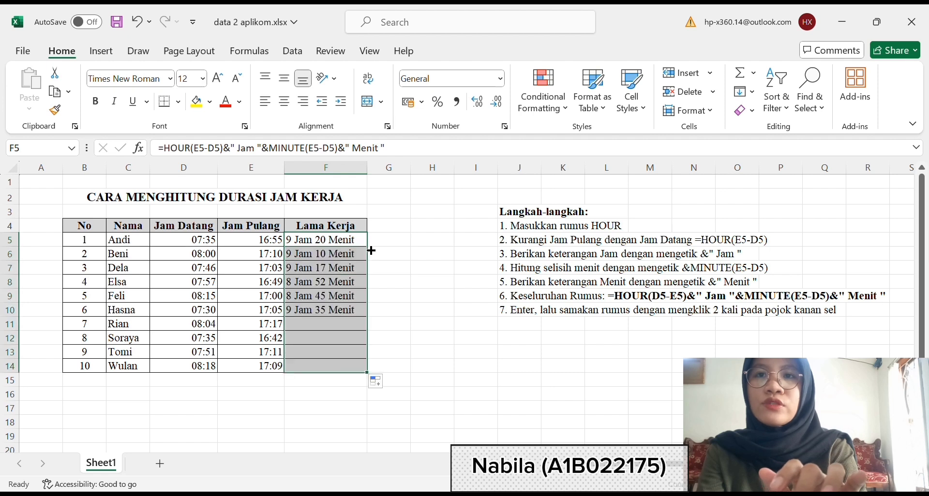
{"action": "left_click", "coordinate": [432, 250]}
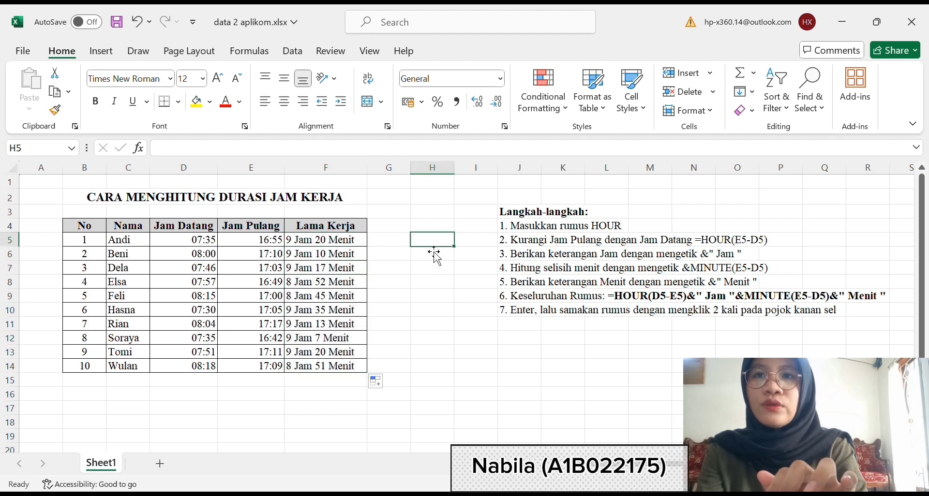
{"action": "left_click", "coordinate": [409, 248]}
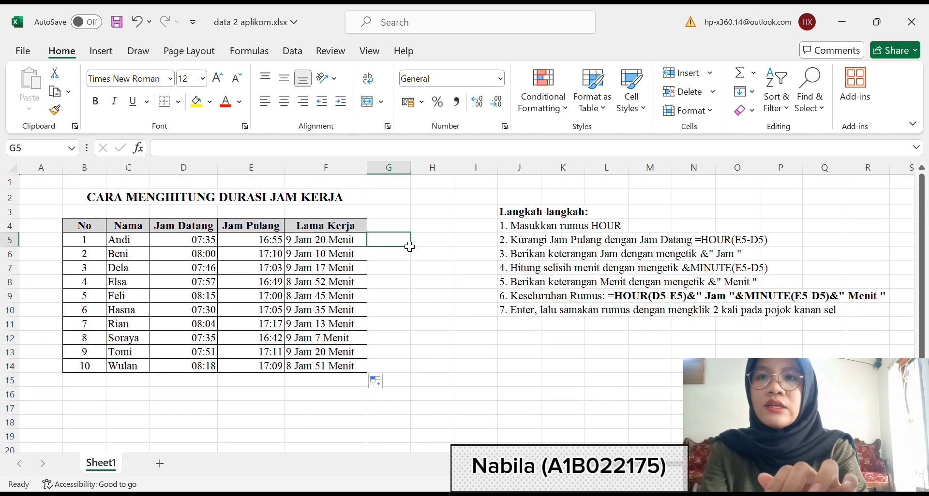
{"action": "left_click", "coordinate": [422, 225]}
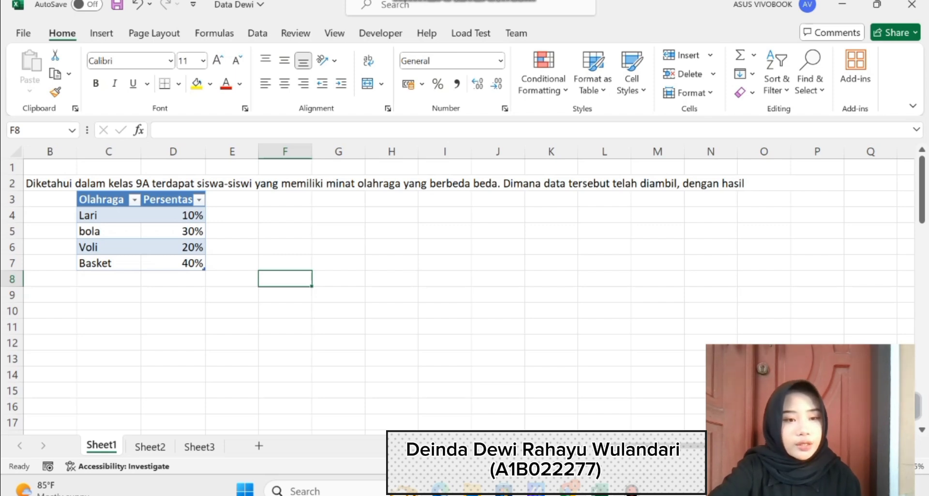
- Create a default chart from the Olahraga and percentage data in C4:D7
{"action": "scroll", "coordinate": [50, 215], "scroll_direction": "left", "scroll_amount": 1}
{"action": "left_click", "coordinate": [50, 216]}
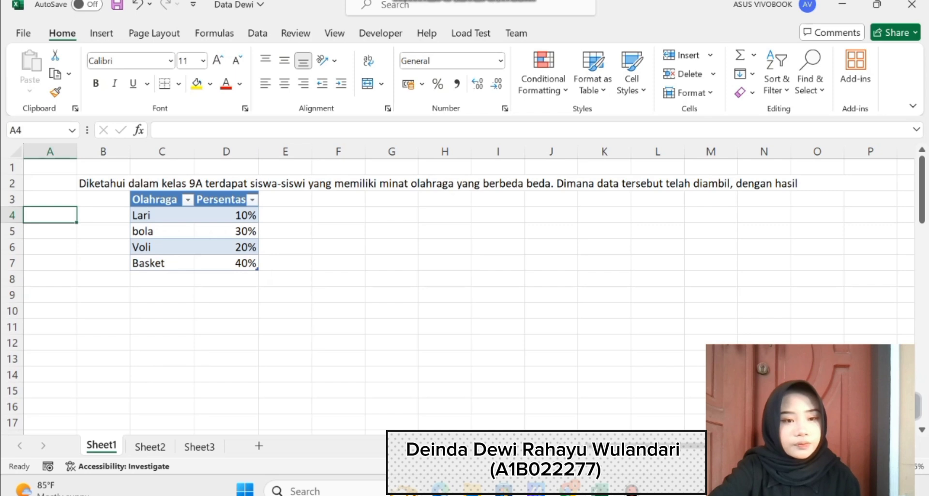
{"action": "left_click_drag", "start_coordinate": [162, 215], "coordinate": [226, 215]}
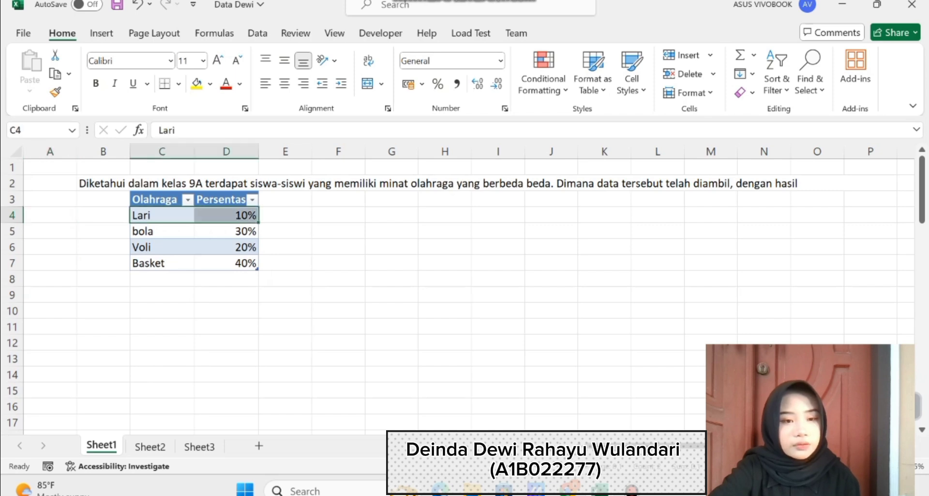
{"action": "left_click_drag", "start_coordinate": [162, 215], "coordinate": [217, 264]}
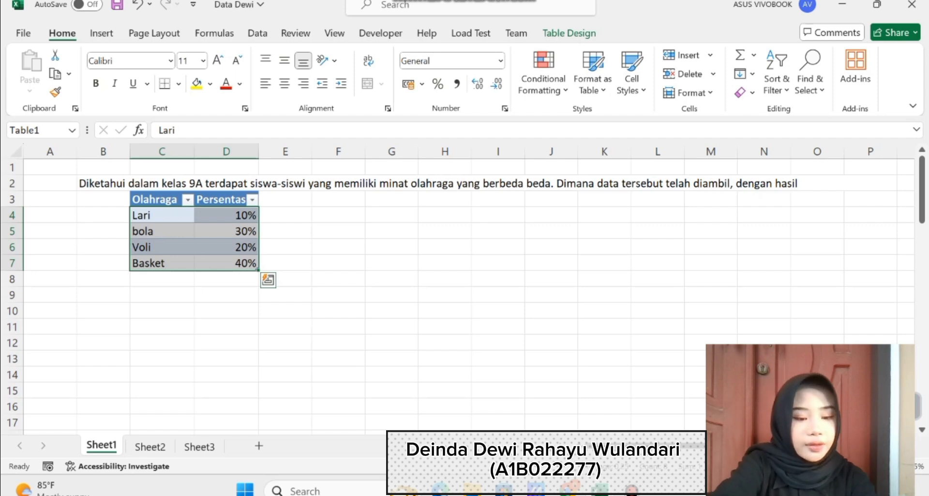
{"action": "key", "text": "alt"}
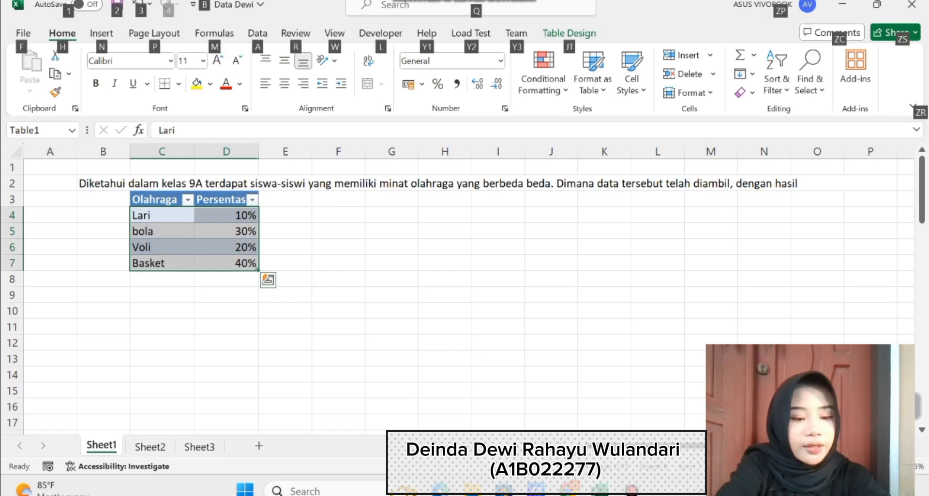
{"action": "key", "text": "alt+F1"}
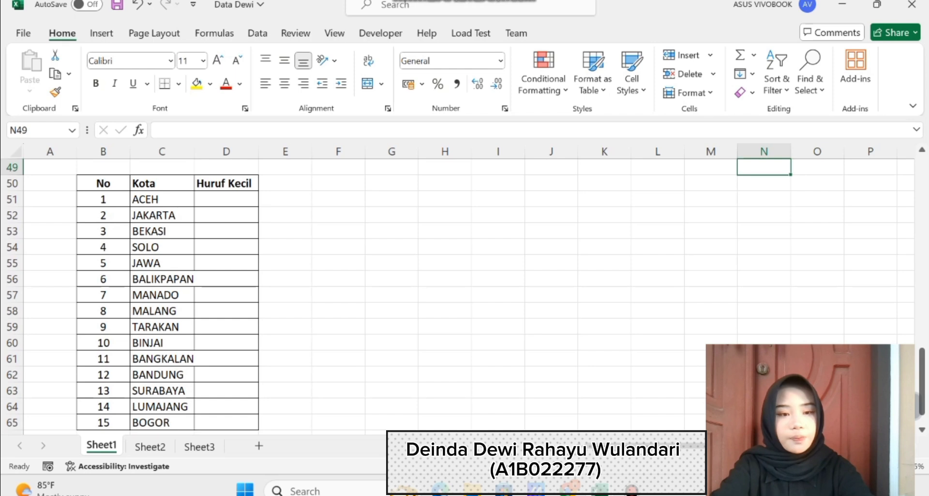
- Enter =LOWER(C51) in D51 under Huruf Kecil to convert the first city name to lowercase
{"action": "left_click", "coordinate": [162, 199]}
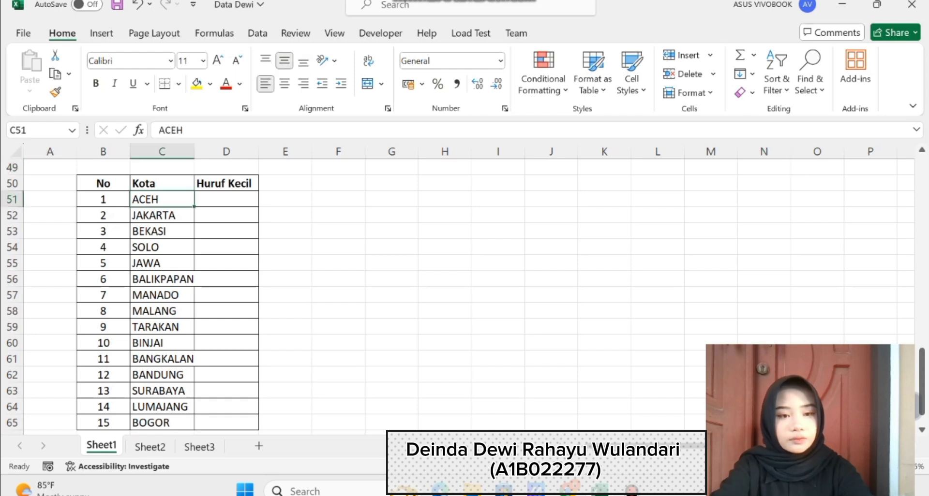
{"action": "left_click", "coordinate": [227, 199]}
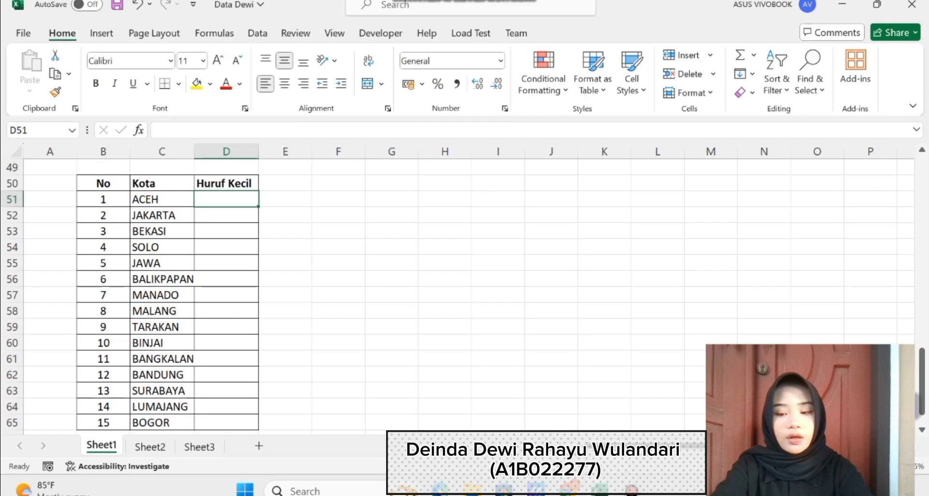
{"action": "type", "text": "="}
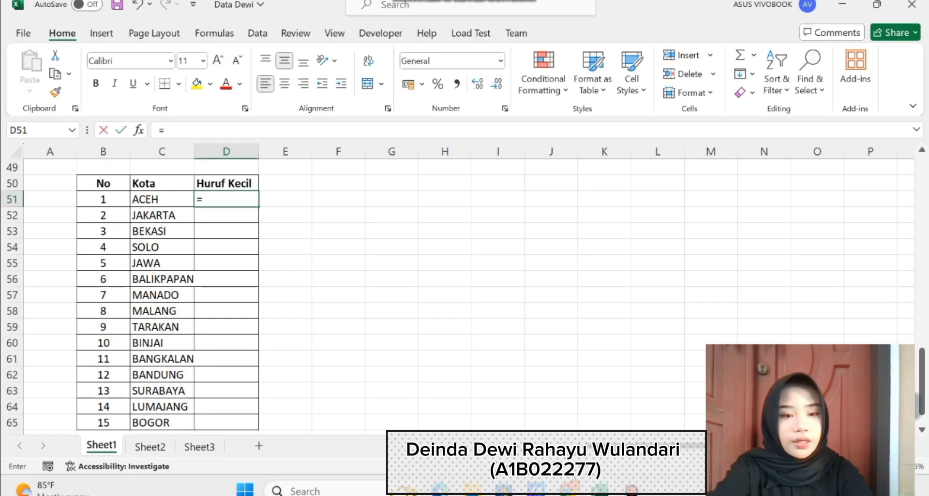
{"action": "type", "text": "l"}
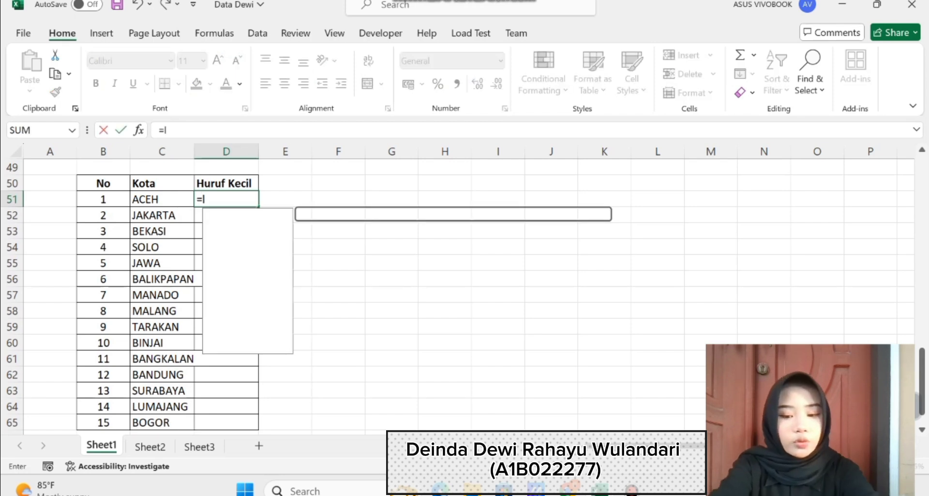
{"action": "type", "text": "owe"}
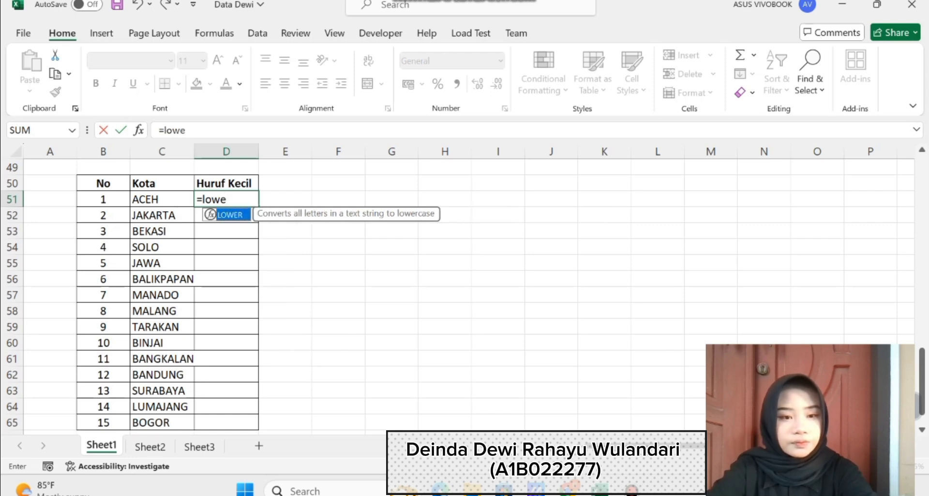
{"action": "key", "text": "Tab"}
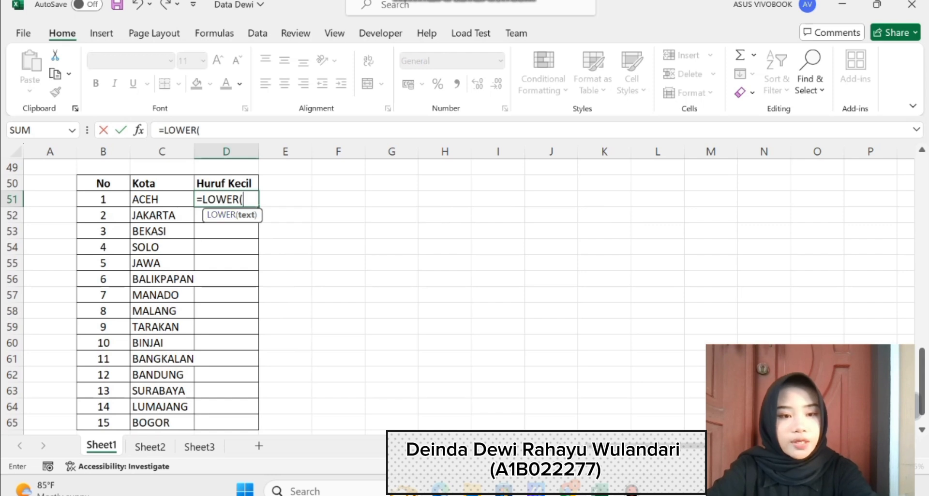
{"action": "key", "text": "Left"}
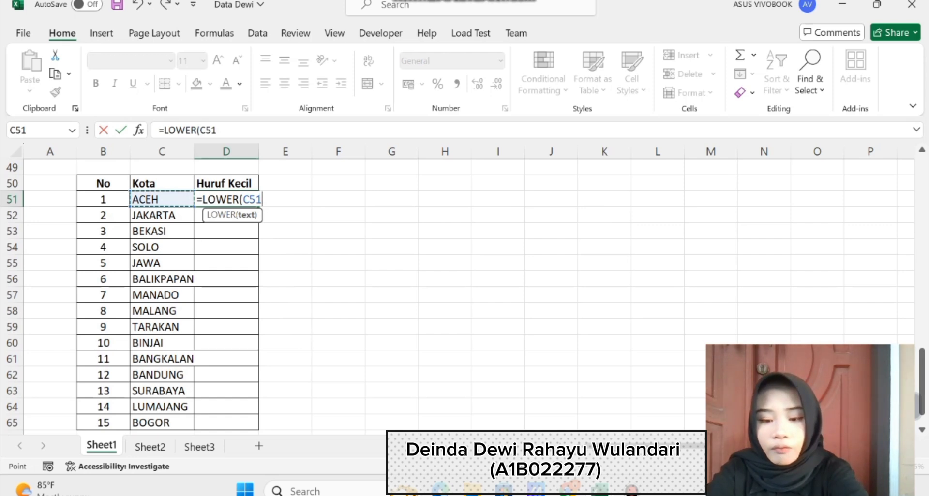
{"action": "key", "text": "Return"}
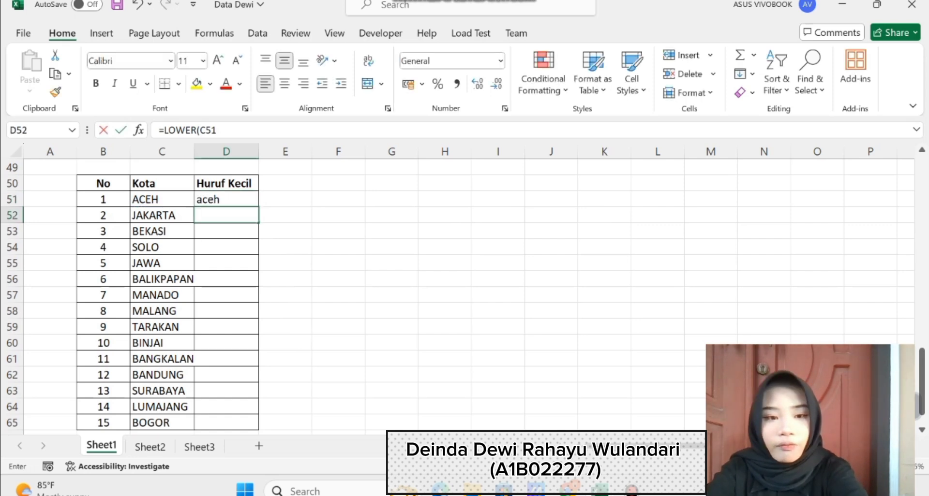
- Fill the lowercase formula from D51 down the Huruf Kecil column for all the remaining cities
{"action": "type", "text": "0"}
{"action": "key", "text": "BackSpace"}
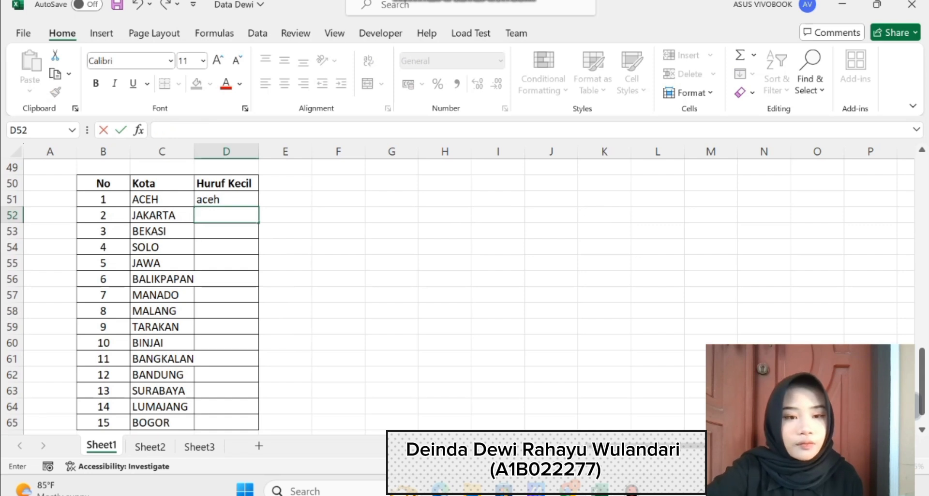
{"action": "left_click", "coordinate": [226, 199]}
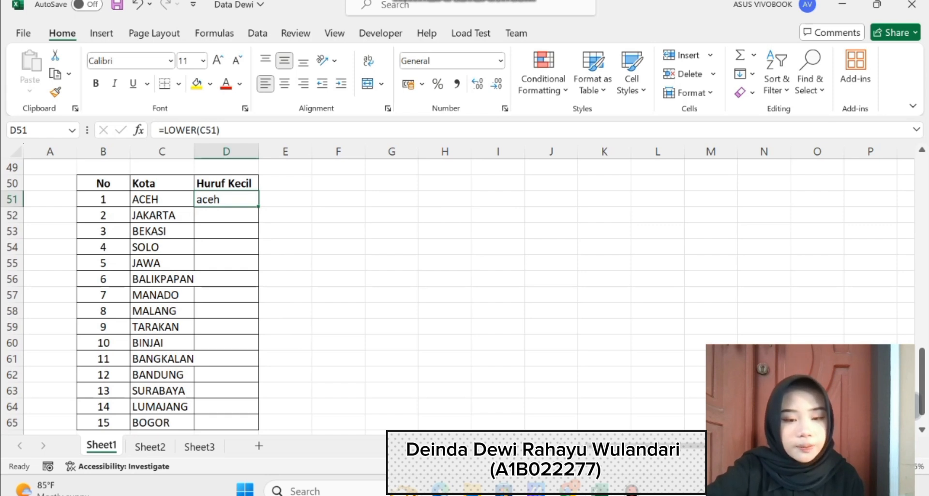
{"action": "double_click", "coordinate": [259, 207]}
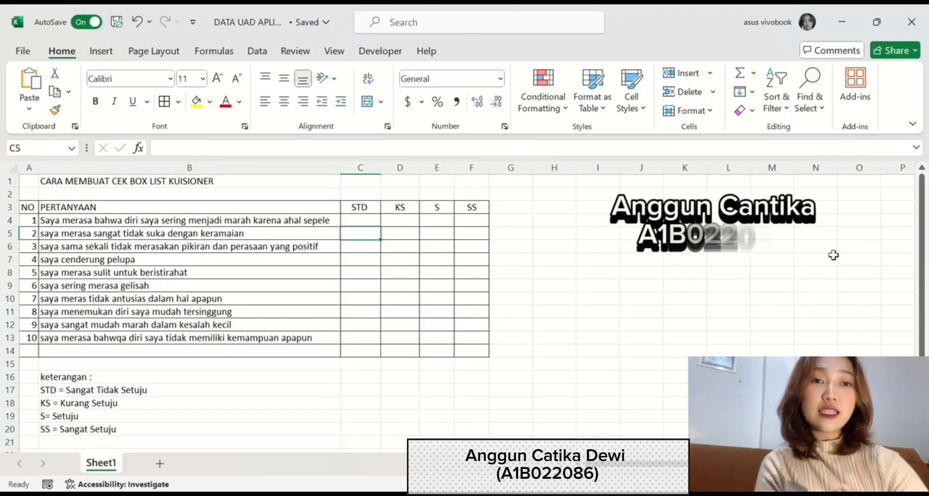
- Insert a check box form control near C4 in the STD column of the questionnaire
{"action": "left_click", "coordinate": [62, 185]}
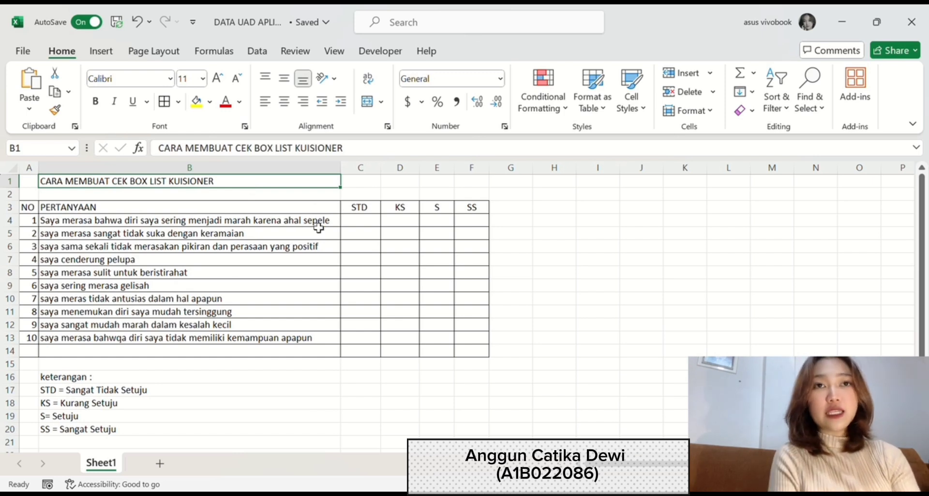
{"action": "left_click", "coordinate": [361, 222]}
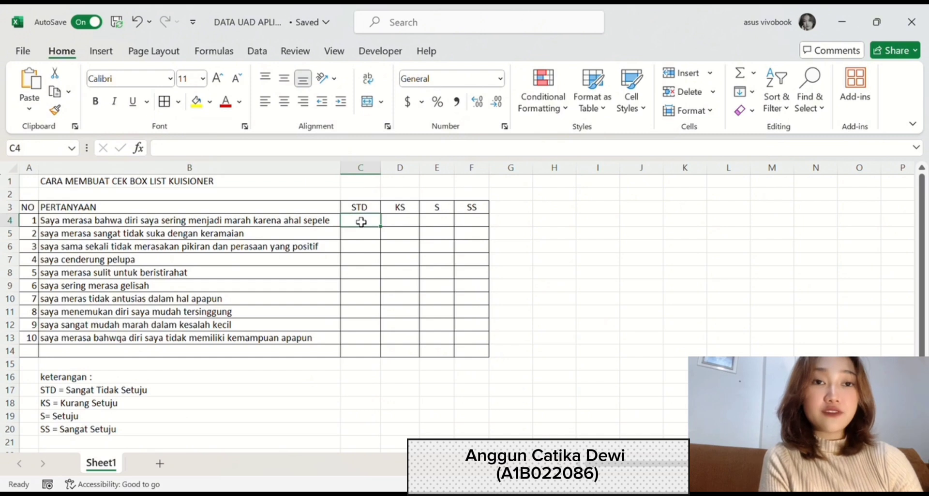
{"action": "left_click", "coordinate": [368, 55]}
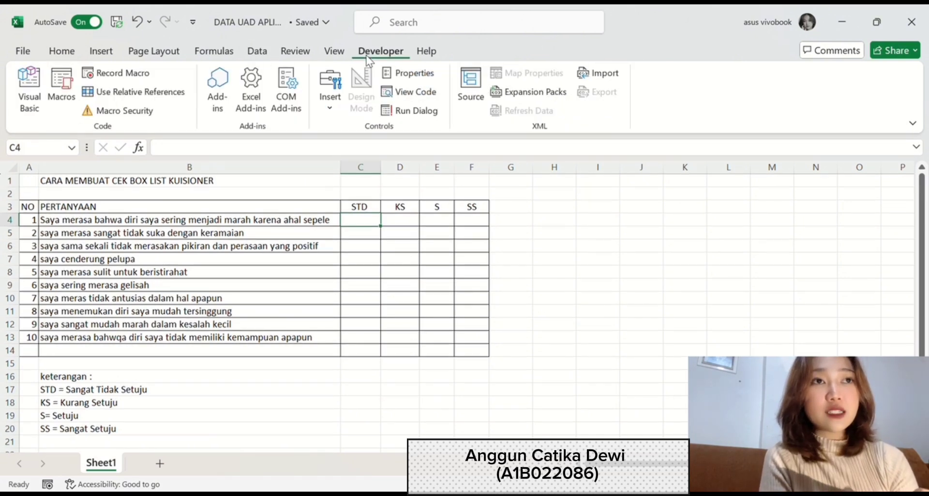
{"action": "left_click", "coordinate": [340, 94]}
{"action": "left_click", "coordinate": [365, 149]}
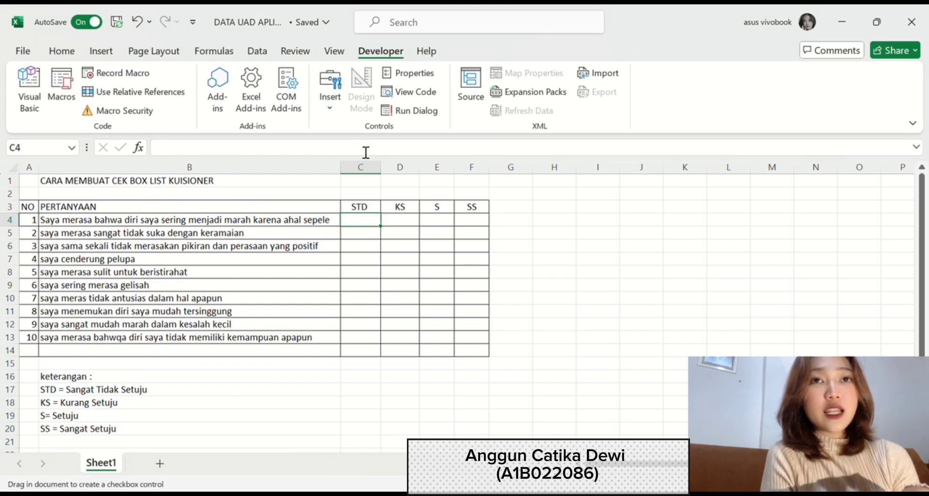
{"action": "left_click", "coordinate": [357, 218]}
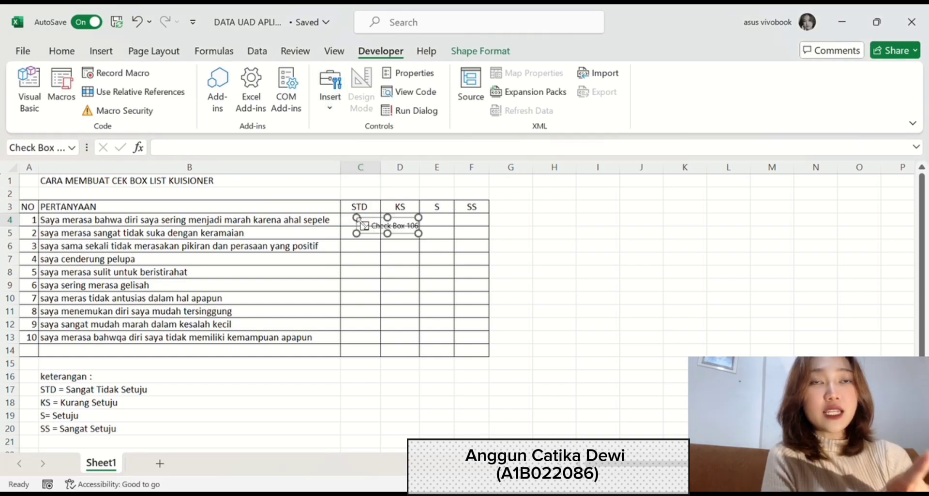
- Replace the check box's default label with STD
{"action": "left_click", "coordinate": [416, 230]}
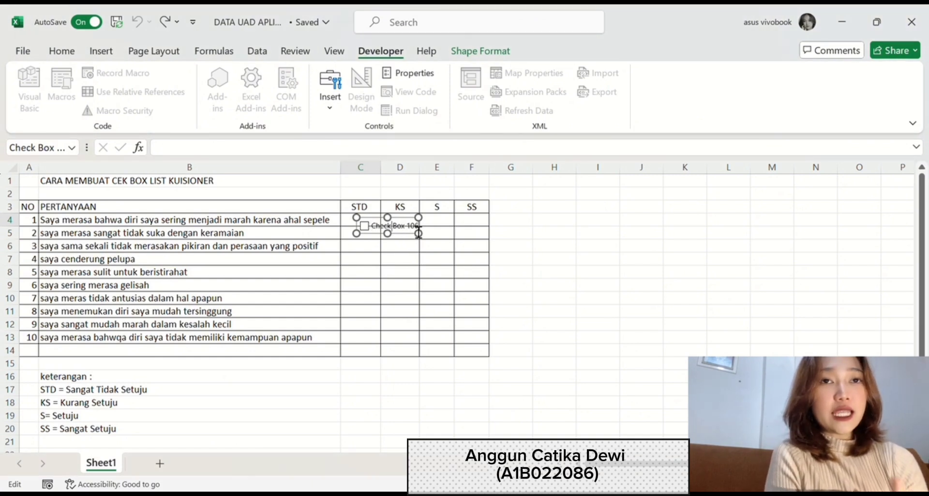
{"action": "key", "text": "BackSpace"}
{"action": "key", "text": "BackSpace"}
{"action": "key", "text": "BackSpace"}
{"action": "key", "text": "BackSpace"}
{"action": "key", "text": "BackSpace"}
{"action": "key", "text": "BackSpace"}
{"action": "key", "text": "BackSpace"}
{"action": "key", "text": "BackSpace"}
{"action": "key", "text": "BackSpace"}
{"action": "key", "text": "BackSpace"}
{"action": "key", "text": "BackSpace"}
{"action": "key", "text": "BackSpace"}
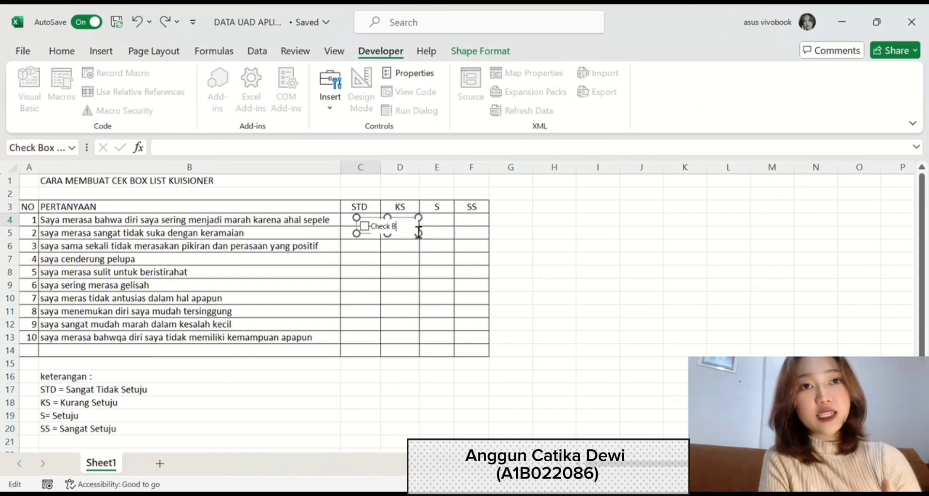
{"action": "key", "text": "BackSpace"}
{"action": "type", "text": "STD"}
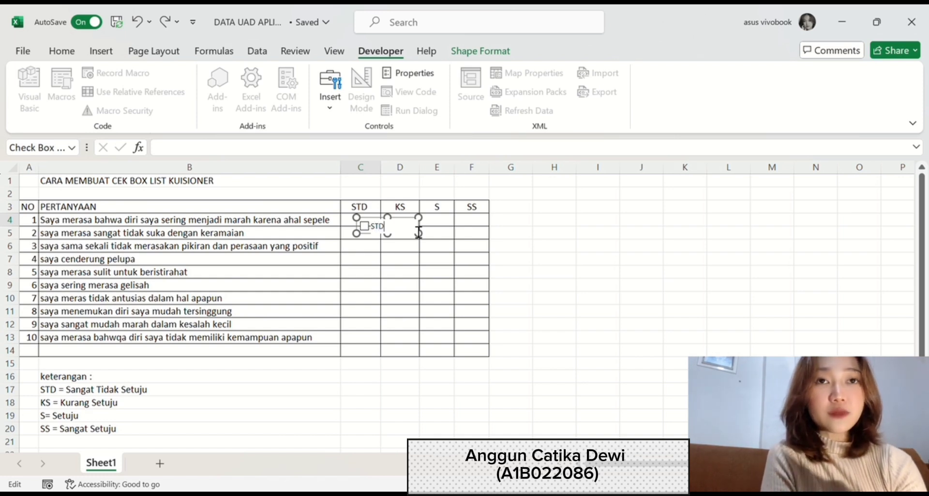
{"action": "left_click", "coordinate": [435, 275]}
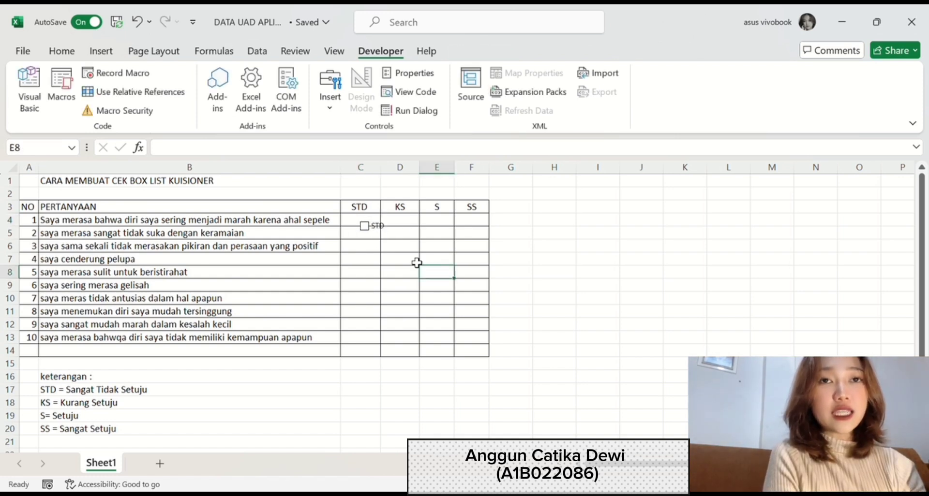
- Move the STD check box so it sits inside cell C4
{"action": "left_click", "coordinate": [370, 228]}
{"action": "left_click", "coordinate": [374, 232], "text": "ctrl"}
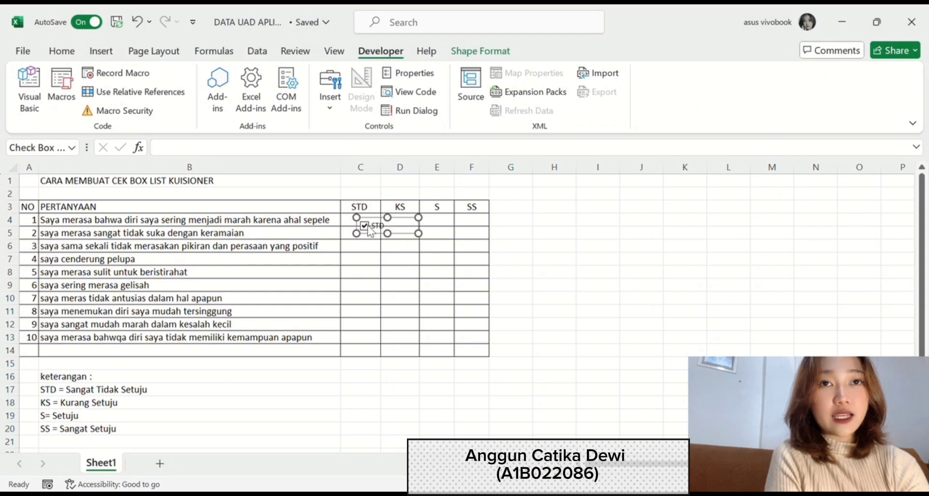
{"action": "left_click_drag", "start_coordinate": [374, 231], "coordinate": [360, 214]}
{"action": "left_click", "coordinate": [362, 224], "text": "ctrl"}
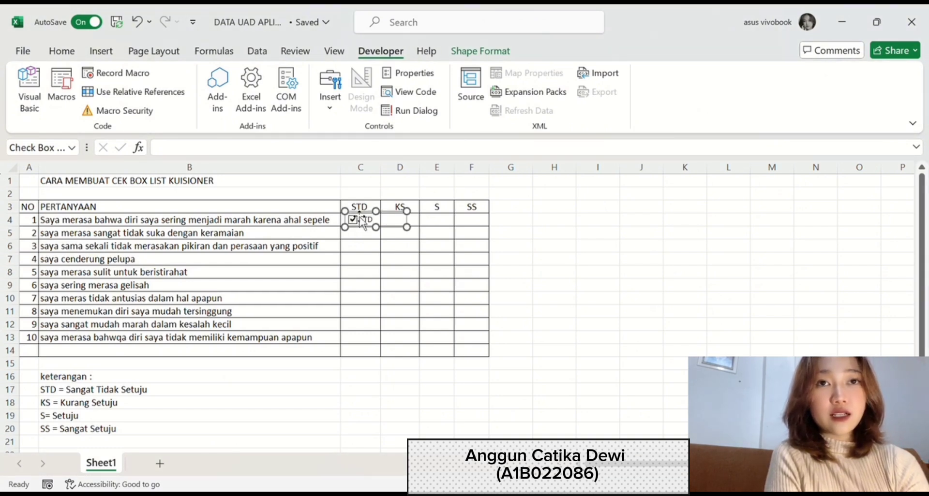
- Paste a copy of the check box, label it KS, and place it in cell D4
{"action": "left_click", "coordinate": [415, 225]}
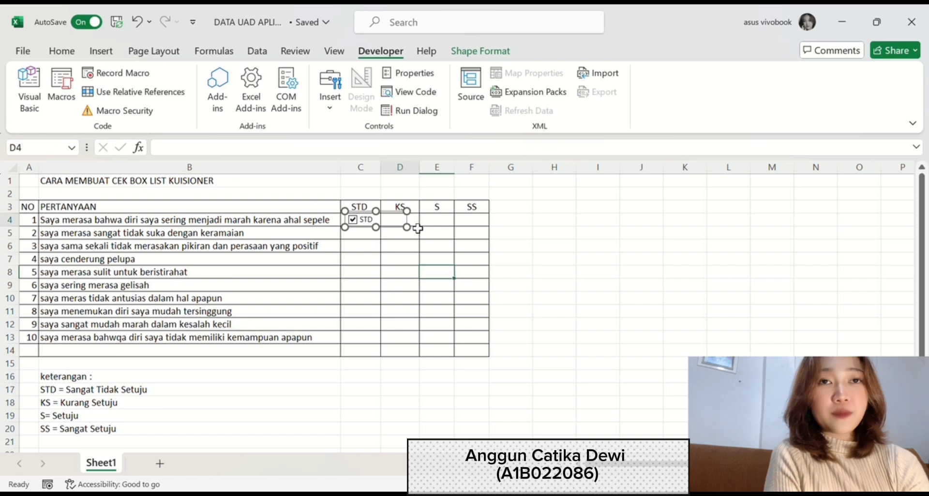
{"action": "key", "text": "ctrl+v"}
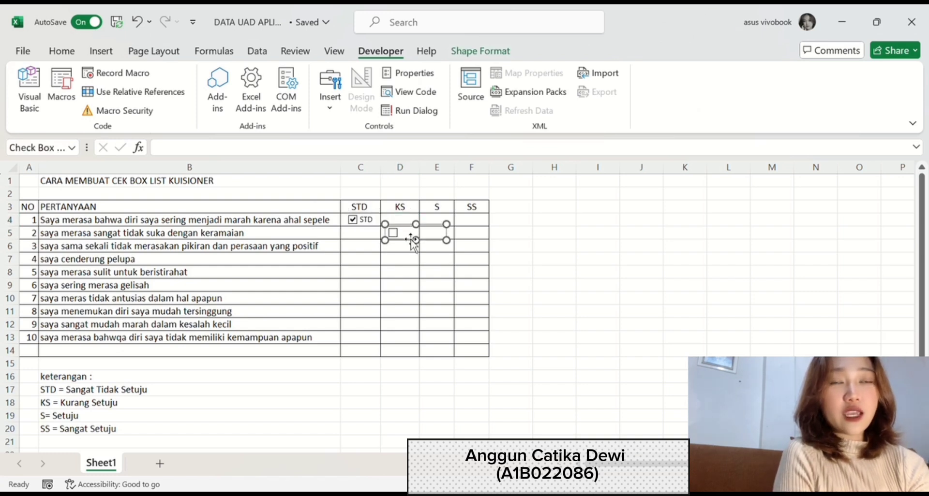
{"action": "left_click", "coordinate": [402, 233]}
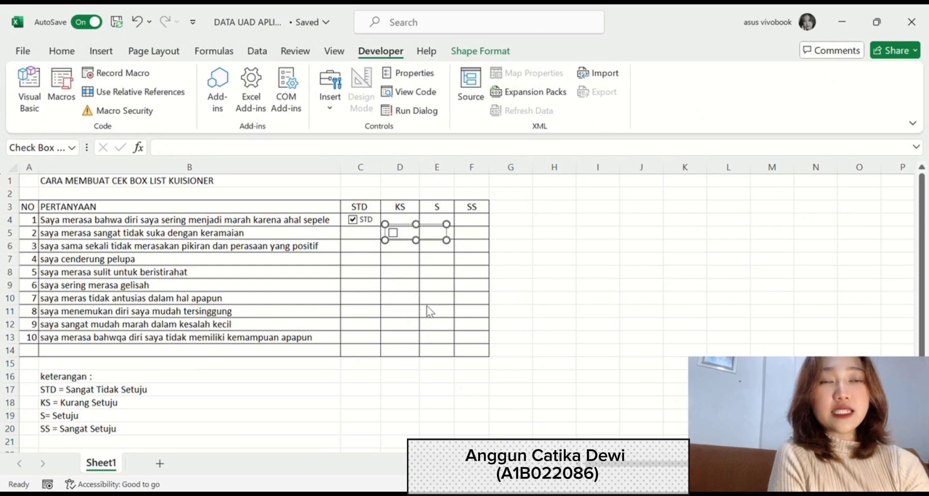
{"action": "type", "text": "KS"}
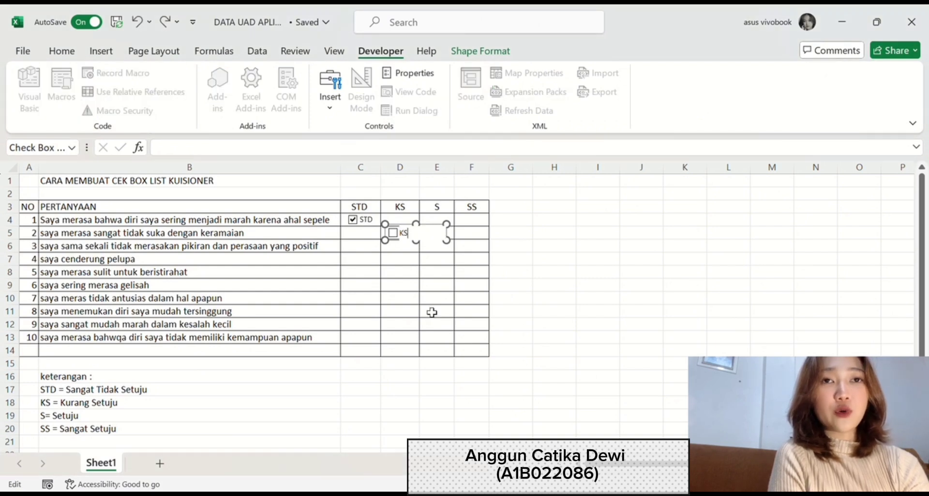
{"action": "left_click", "coordinate": [405, 233]}
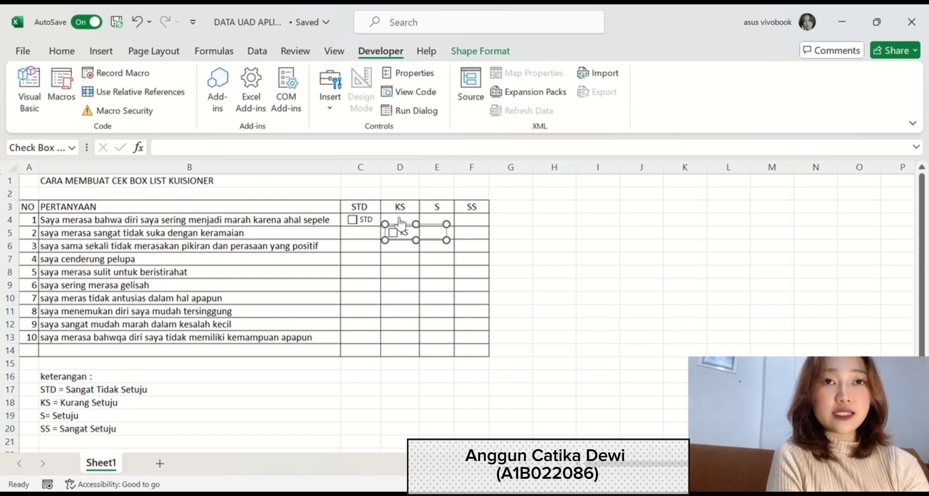
{"action": "left_click_drag", "start_coordinate": [407, 234], "coordinate": [407, 219]}
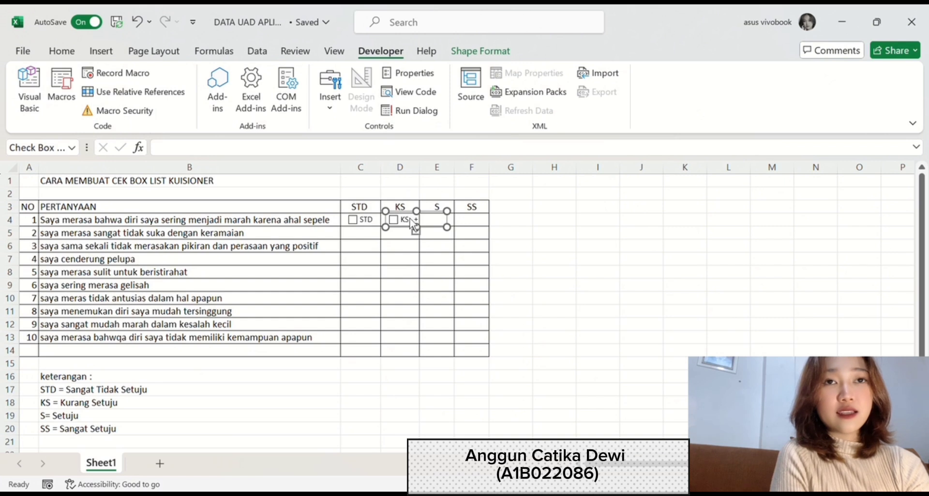
- Paste another copy of the check box, label it S, and place it in cell E4
{"action": "key", "text": "ctrl+v"}
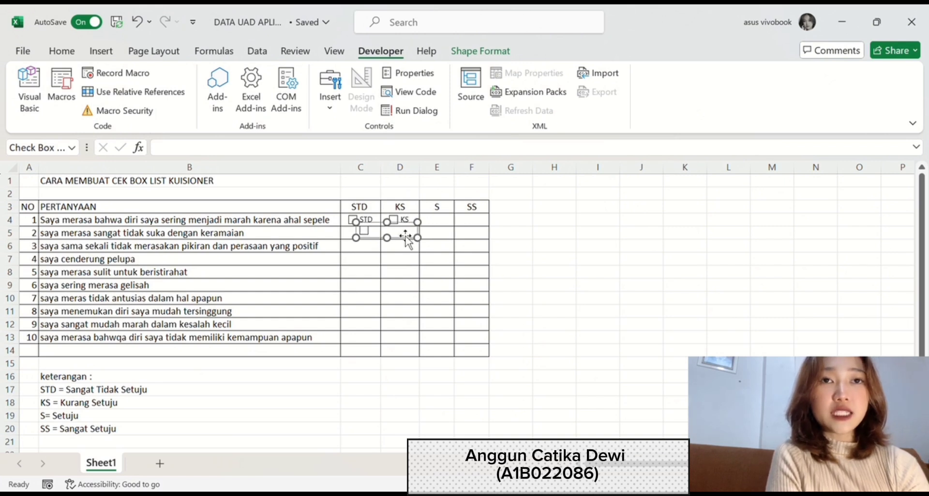
{"action": "left_click", "coordinate": [441, 307]}
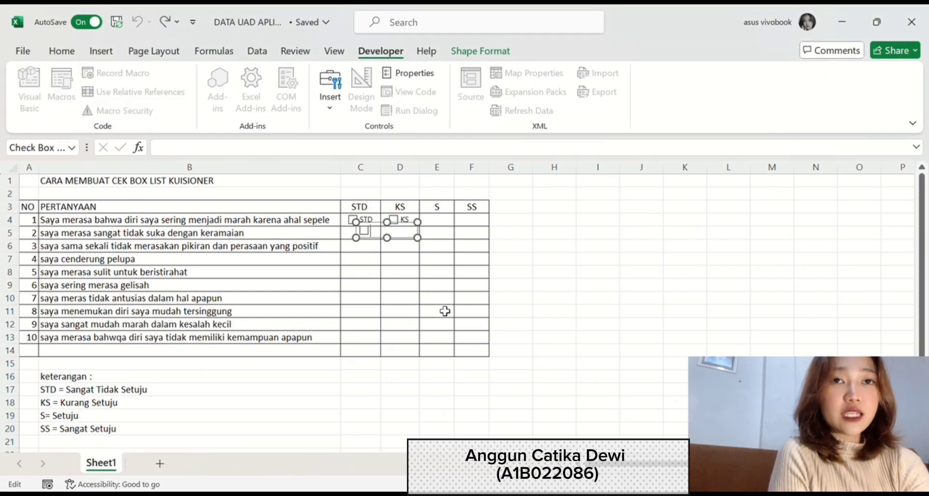
{"action": "type", "text": "S"}
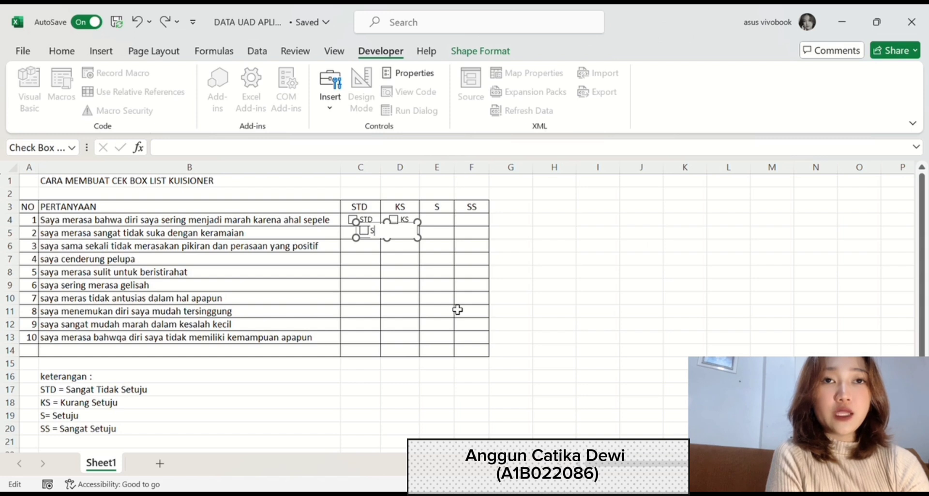
{"action": "left_click", "coordinate": [451, 311]}
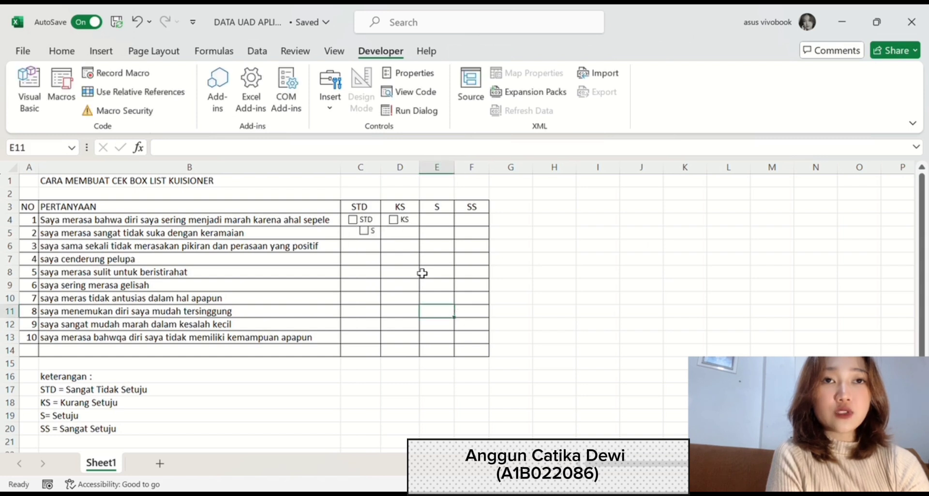
{"action": "left_click", "coordinate": [369, 233]}
{"action": "right_click", "coordinate": [369, 233]}
{"action": "left_click_drag", "start_coordinate": [372, 228], "coordinate": [440, 219]}
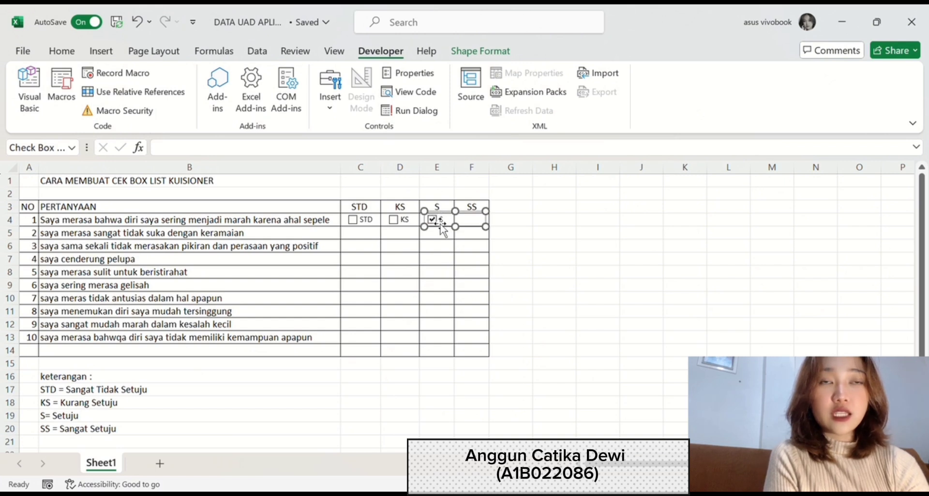
- Paste another copy of the check box, label it SS, and place it in cell F4
{"action": "left_click", "coordinate": [442, 230]}
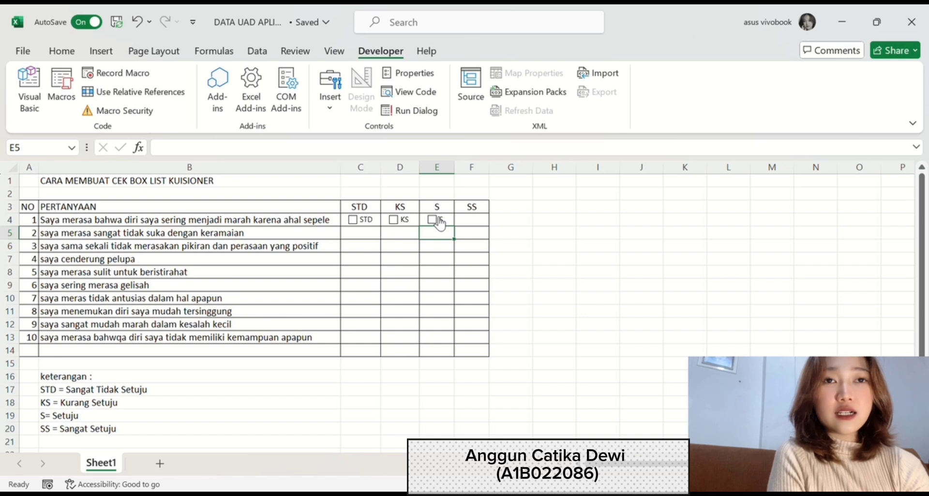
{"action": "key", "text": "ctrl+v"}
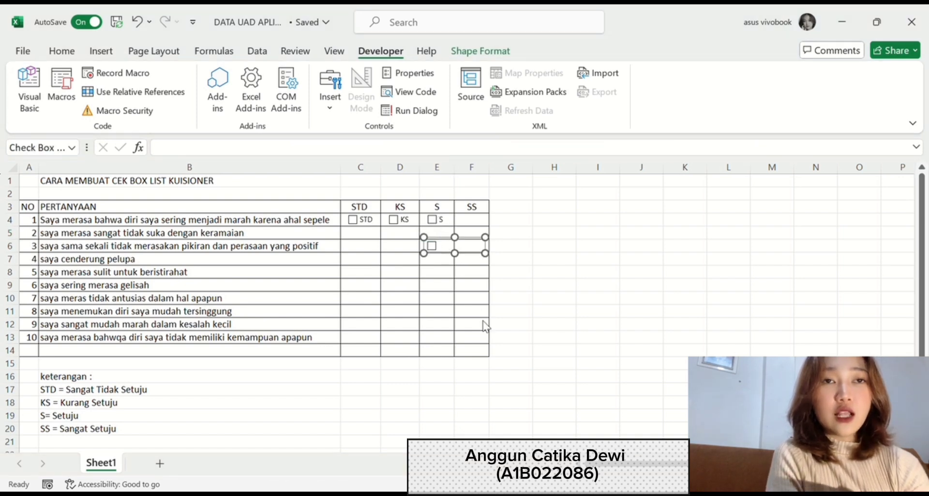
{"action": "key", "text": "Return"}
{"action": "type", "text": "SS"}
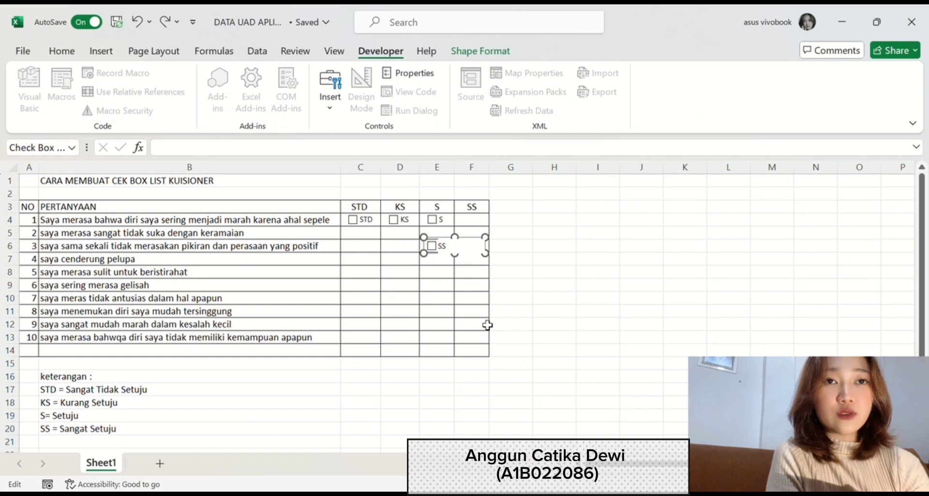
{"action": "left_click", "coordinate": [448, 302]}
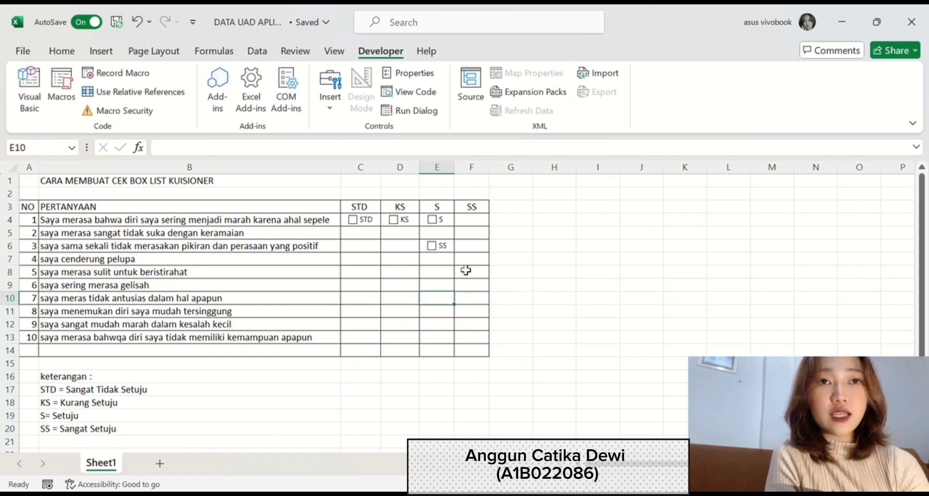
{"action": "left_click", "coordinate": [452, 253], "text": "ctrl"}
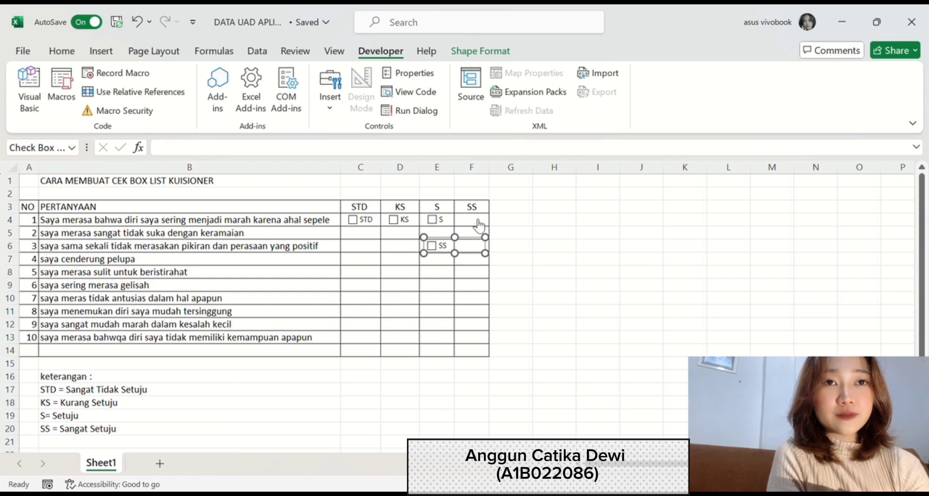
{"action": "left_click_drag", "start_coordinate": [477, 245], "coordinate": [506, 227]}
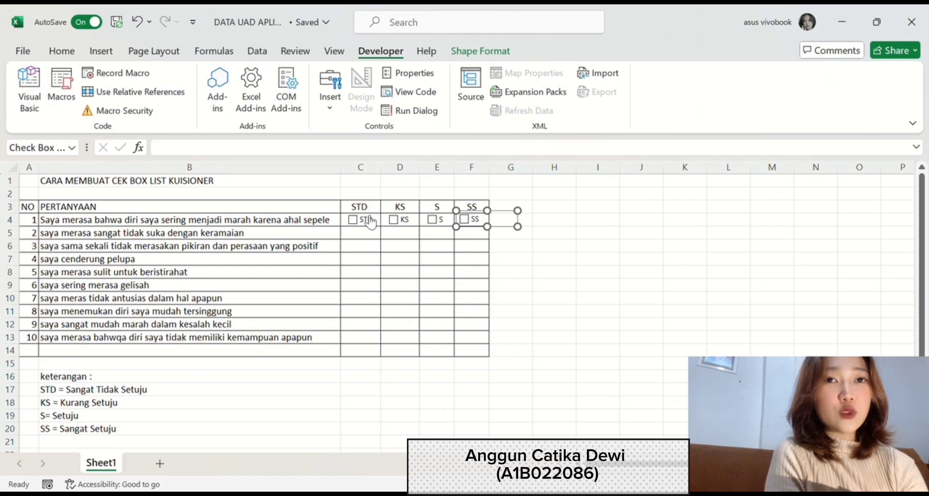
- Fill the four check boxes in C4:F4 down through row 13 for all ten questions
{"action": "left_click_drag", "start_coordinate": [347, 224], "coordinate": [480, 228]}
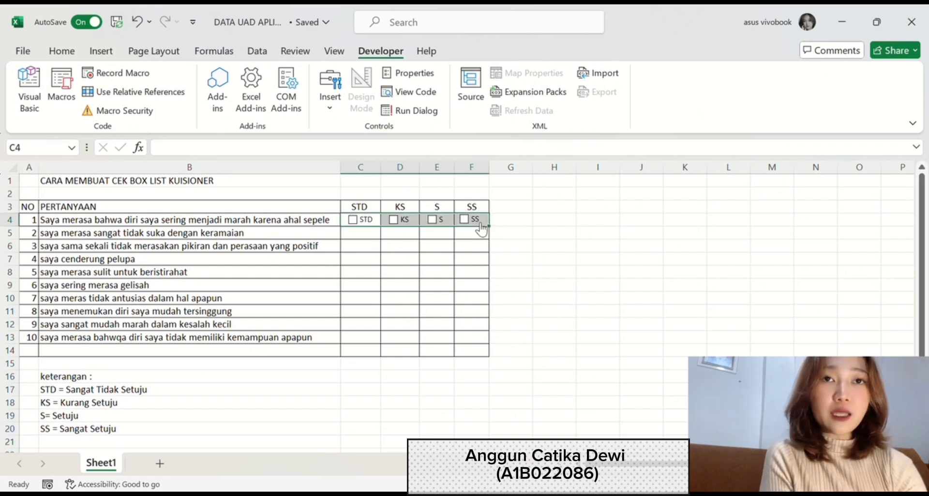
{"action": "left_click_drag", "start_coordinate": [495, 234], "coordinate": [489, 345]}
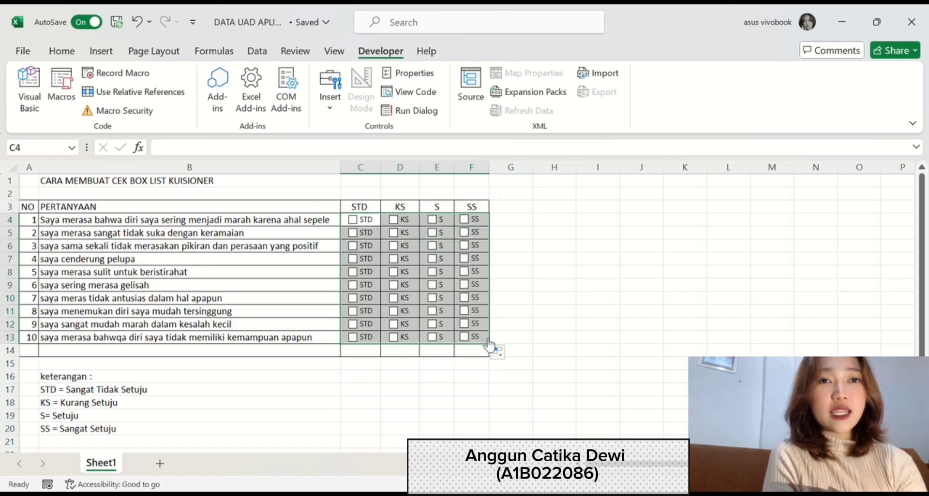
{"action": "left_click", "coordinate": [619, 275]}
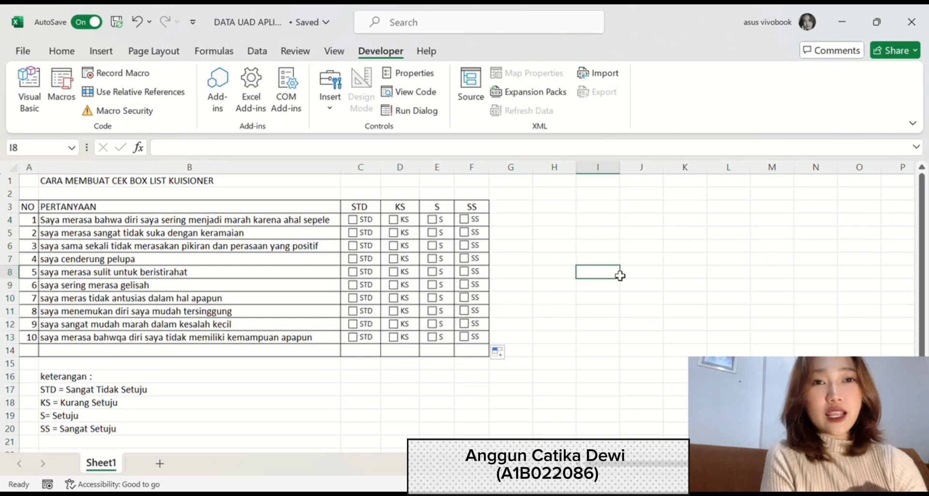
- Tick KS for questions 5 and 2, S for question 3, and SS for question 9
{"action": "left_click", "coordinate": [394, 271]}
{"action": "left_click", "coordinate": [397, 233]}
{"action": "left_click", "coordinate": [432, 246]}
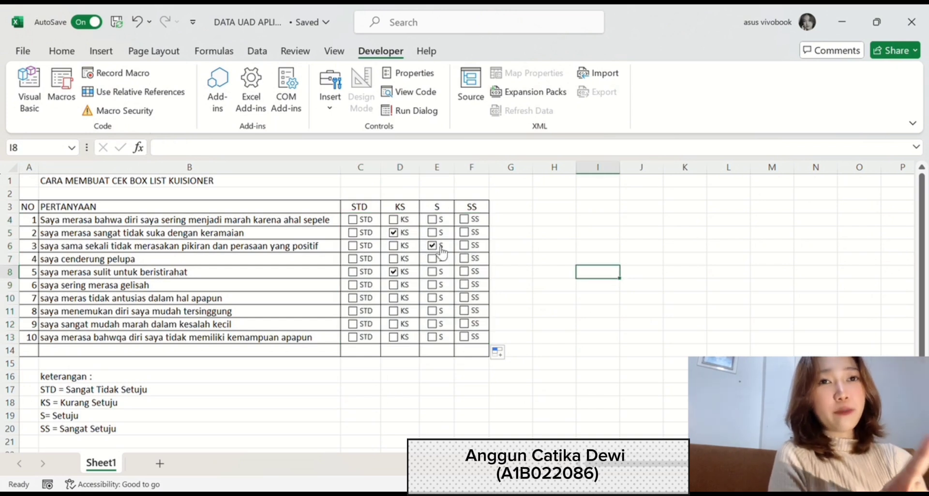
{"action": "left_click", "coordinate": [465, 324]}
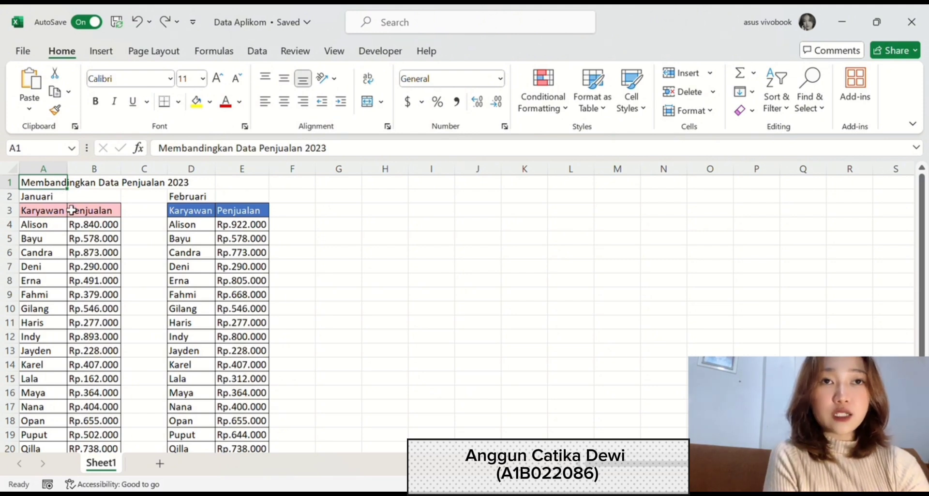
- Highlight the unique values across the Januari and Februari Penjualan columns down to row 25, using yellow fill with dark yellow text
{"action": "left_click_drag", "start_coordinate": [72, 201], "coordinate": [96, 440]}
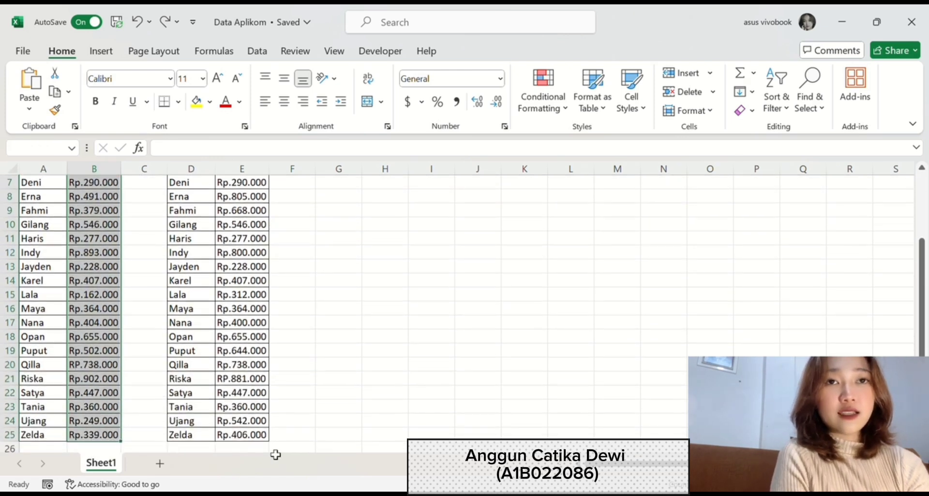
{"action": "mouse_move", "coordinate": [242, 435]}
{"action": "left_mouse_down"}
{"action": "mouse_move", "coordinate": [241, 176]}
{"action": "mouse_move", "coordinate": [233, 198]}
{"action": "left_mouse_up"}
{"action": "key", "text": "alt"}
{"action": "key", "text": "h"}
{"action": "key", "text": "l"}
{"action": "key", "text": "h"}
{"action": "key", "text": "d"}
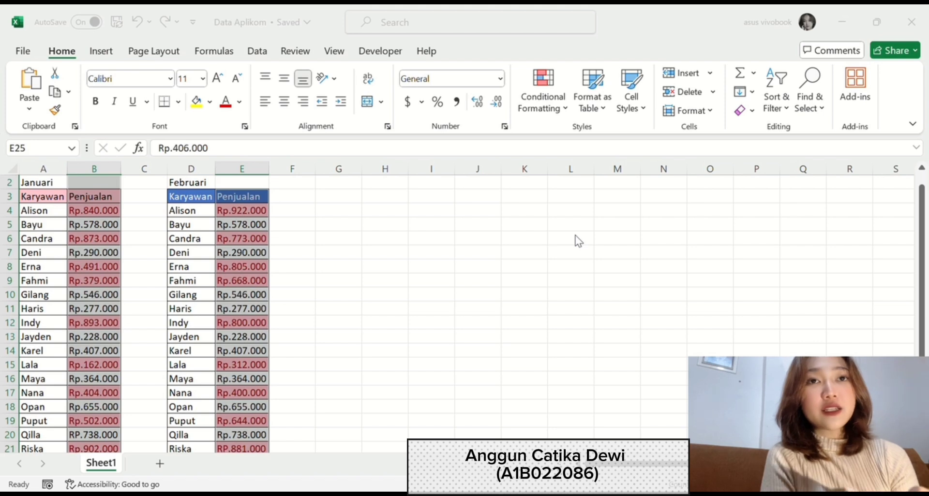
{"action": "left_click", "coordinate": [492, 270]}
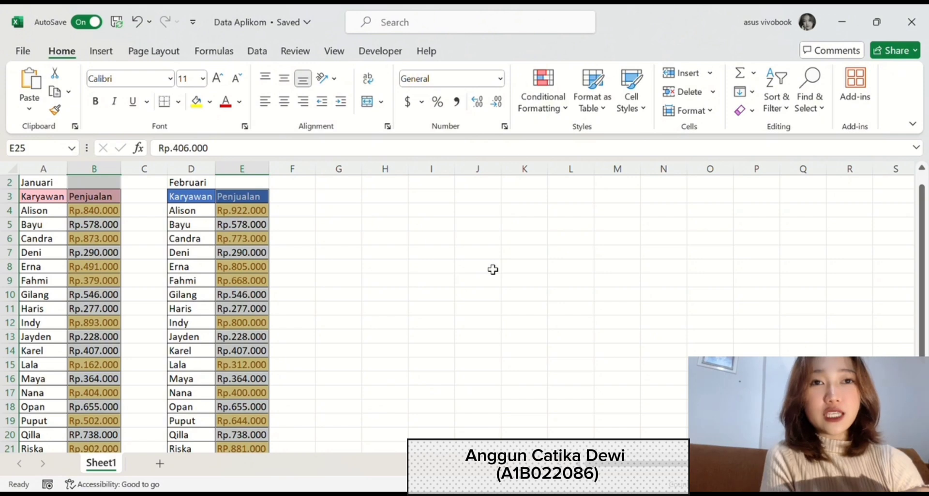
{"action": "left_click", "coordinate": [328, 199]}
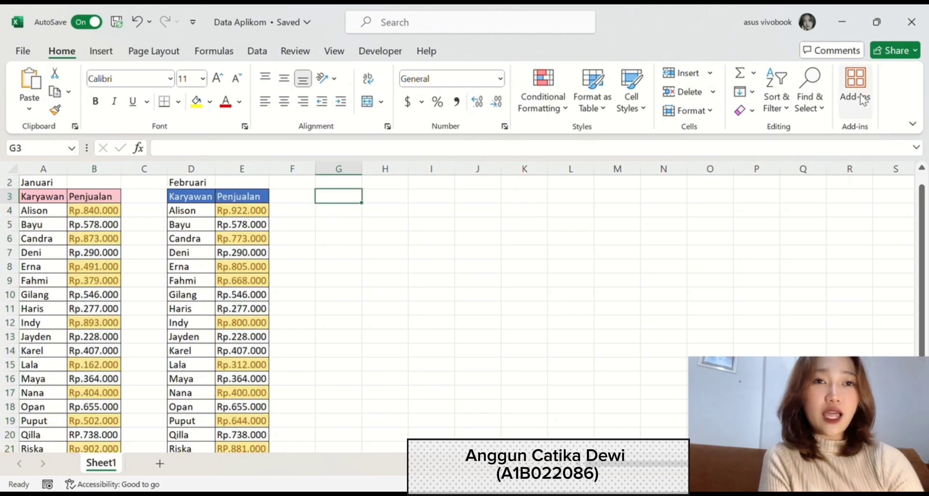